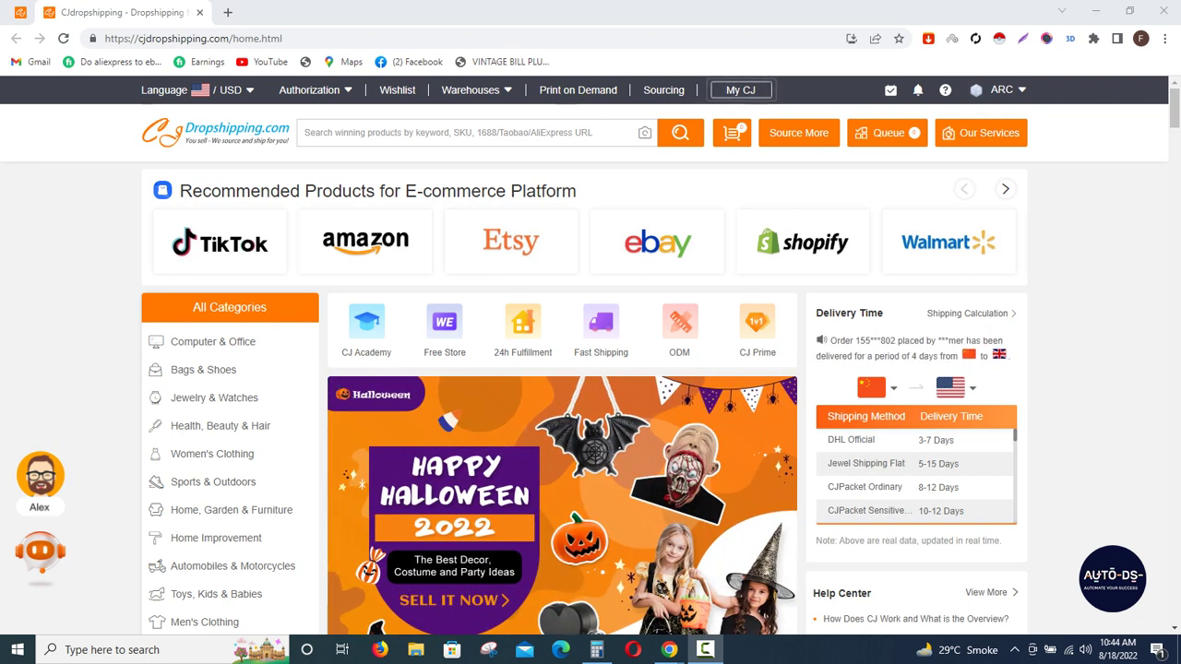
Look through the list of store platforms available for authorization
mouse_move(476, 91)
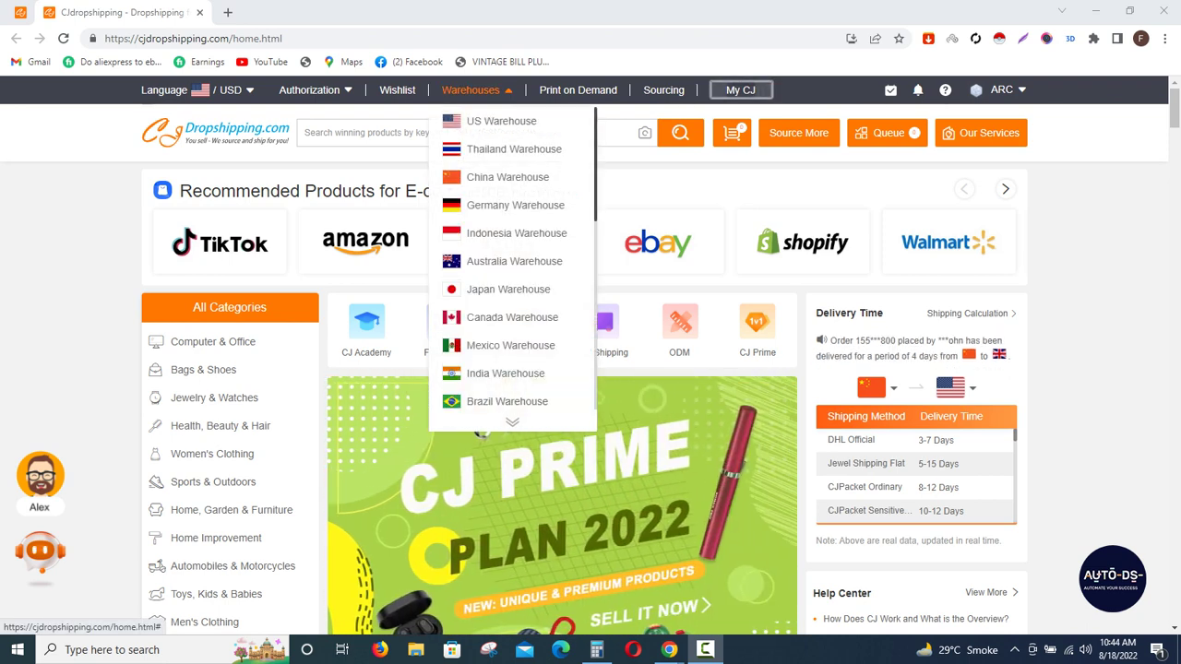
mouse_move(310, 89)
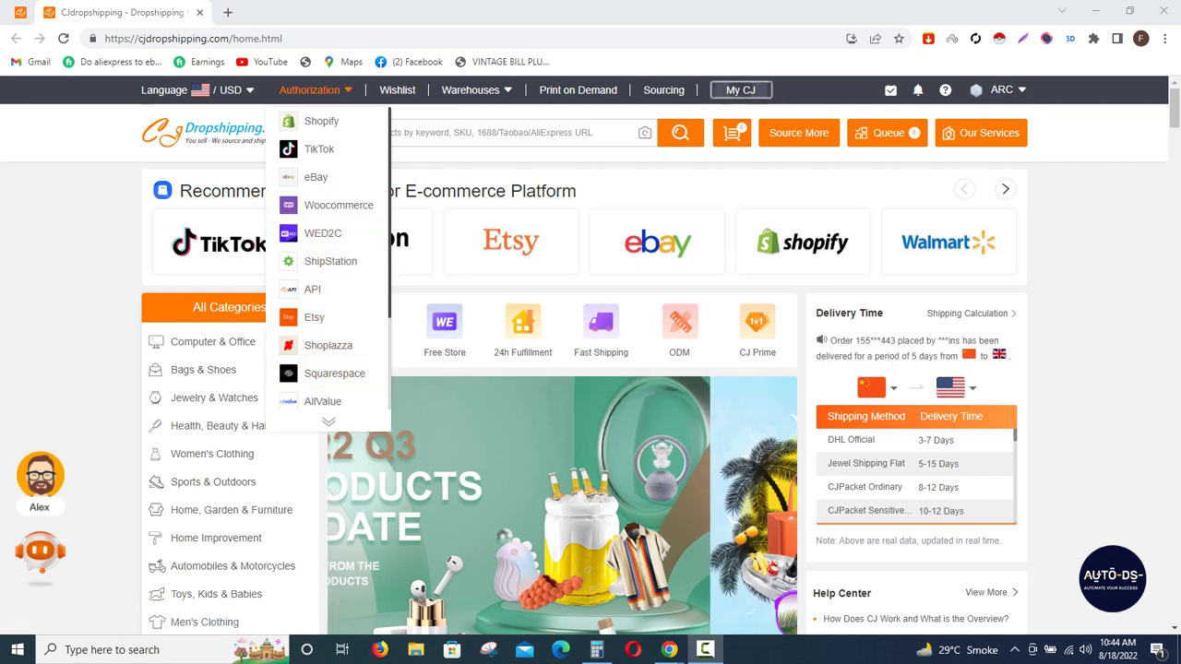
scroll(323, 397, "down", 3)
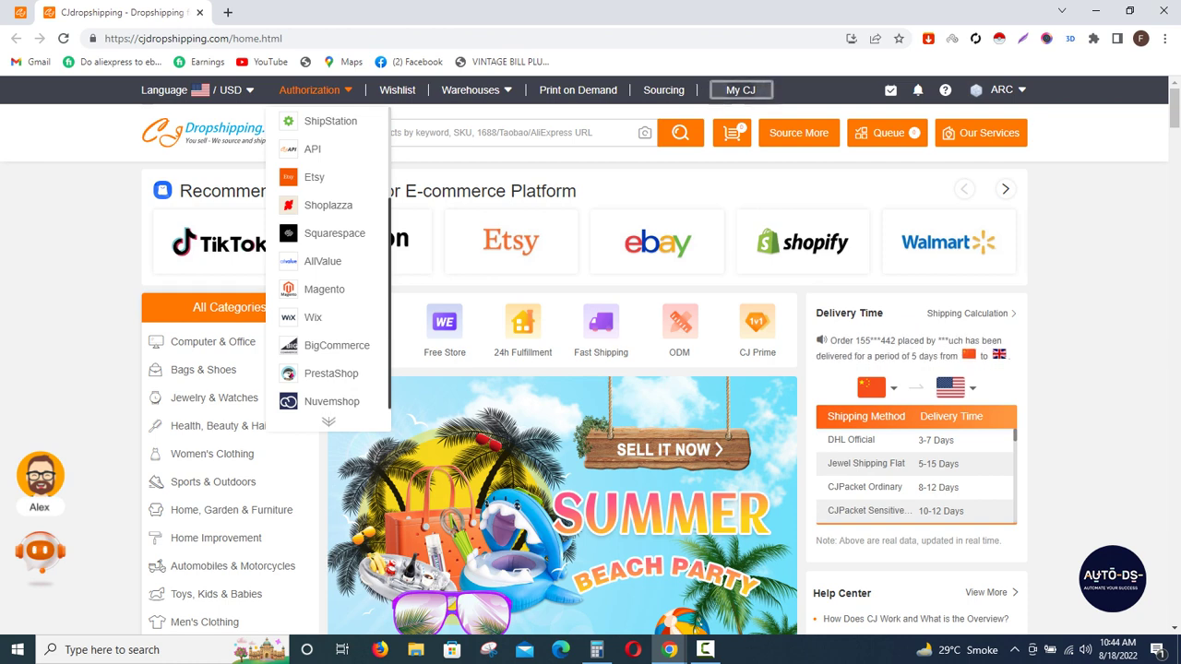
scroll(327, 277, "down", 1)
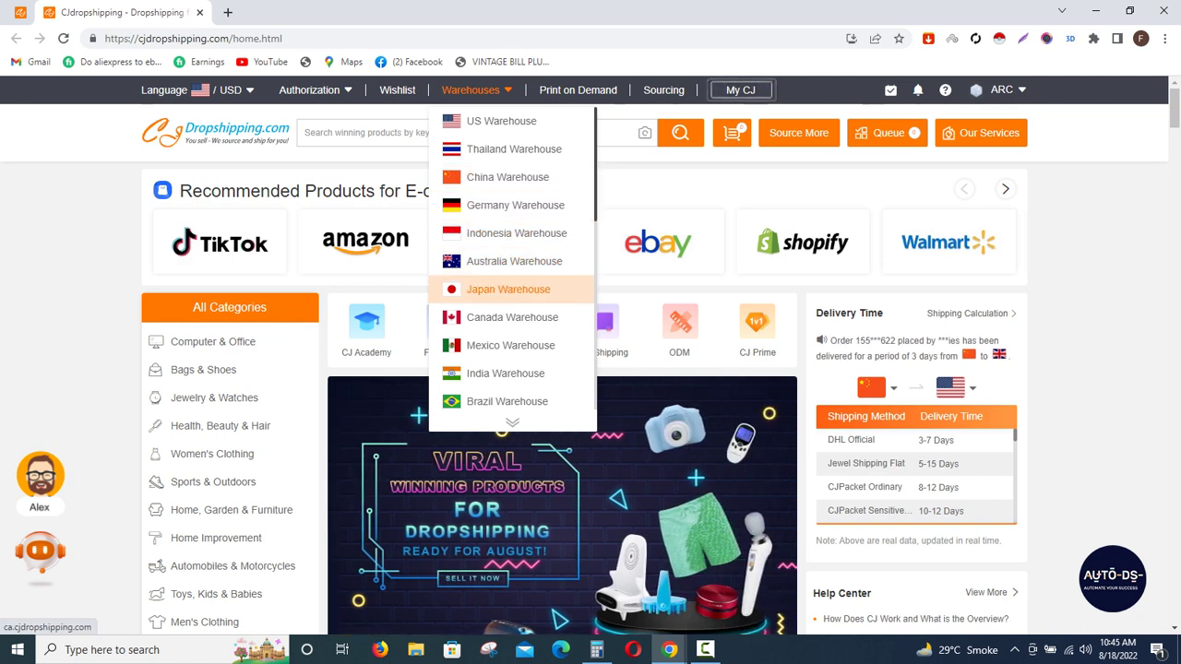
Open the Britain Warehouse product catalogue and dismiss the welcome message
scroll(512, 277, "down", 2)
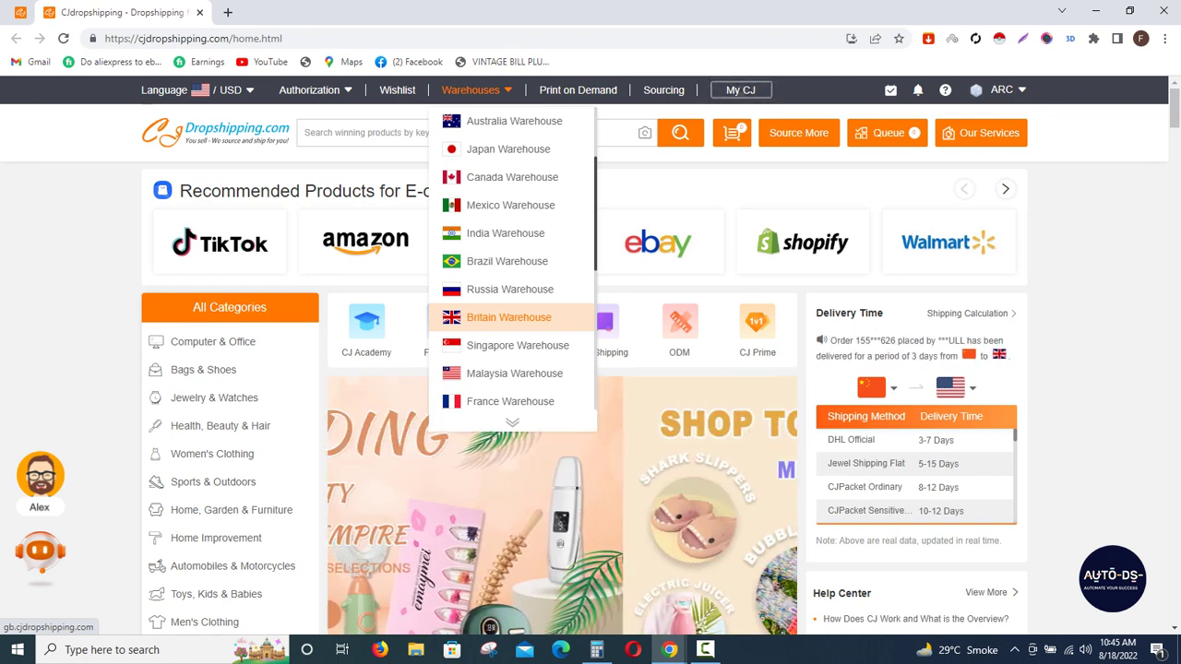
left_click(509, 316)
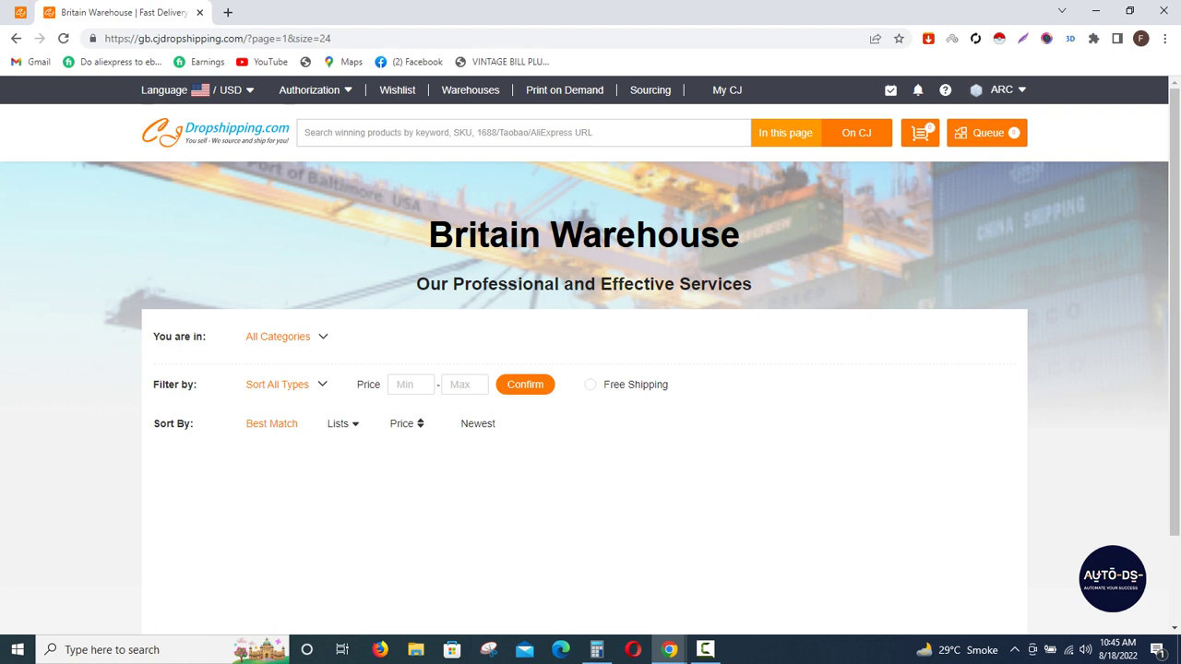
scroll(590, 369, "down", 1)
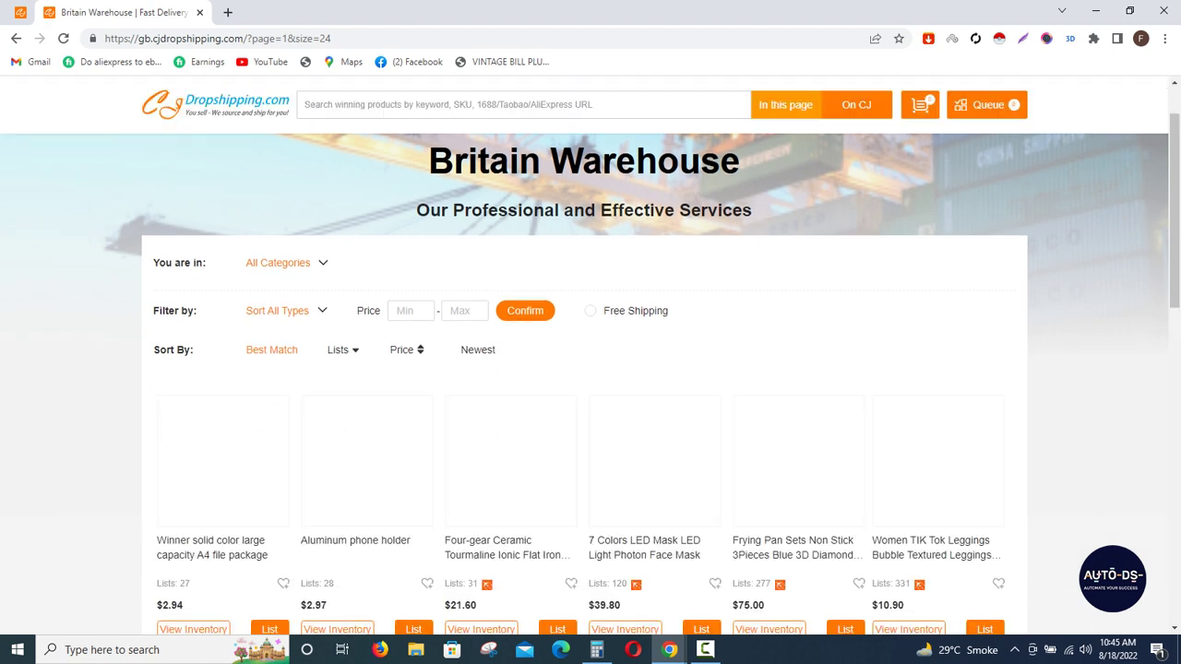
scroll(590, 369, "up", 1)
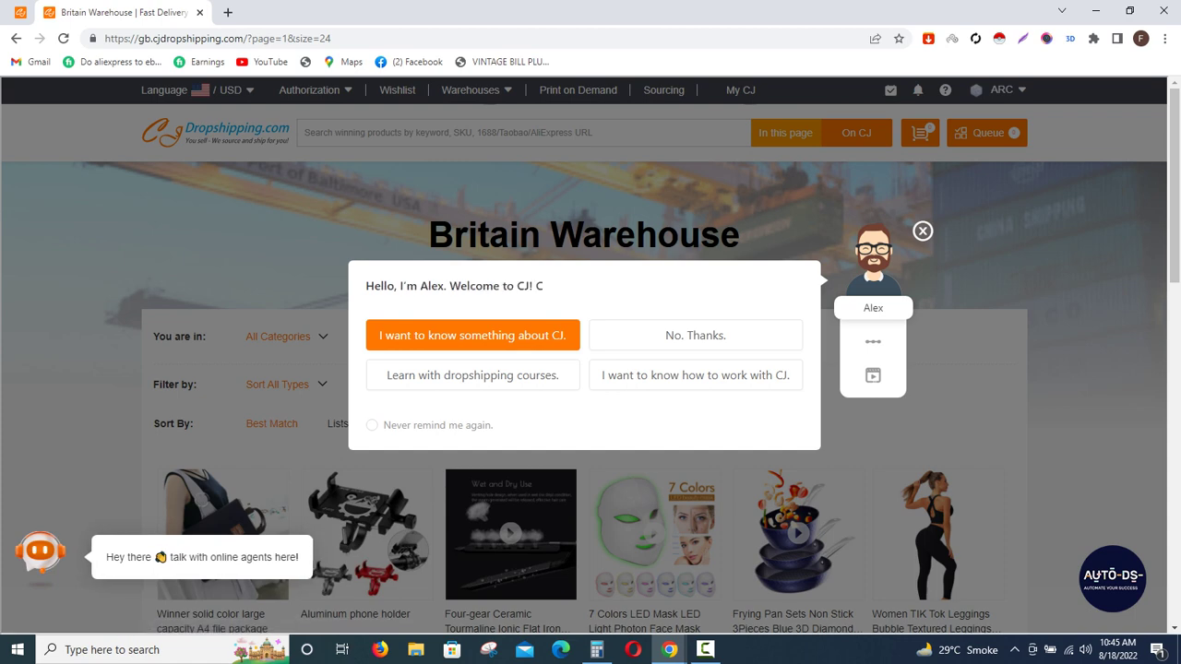
left_click(923, 231)
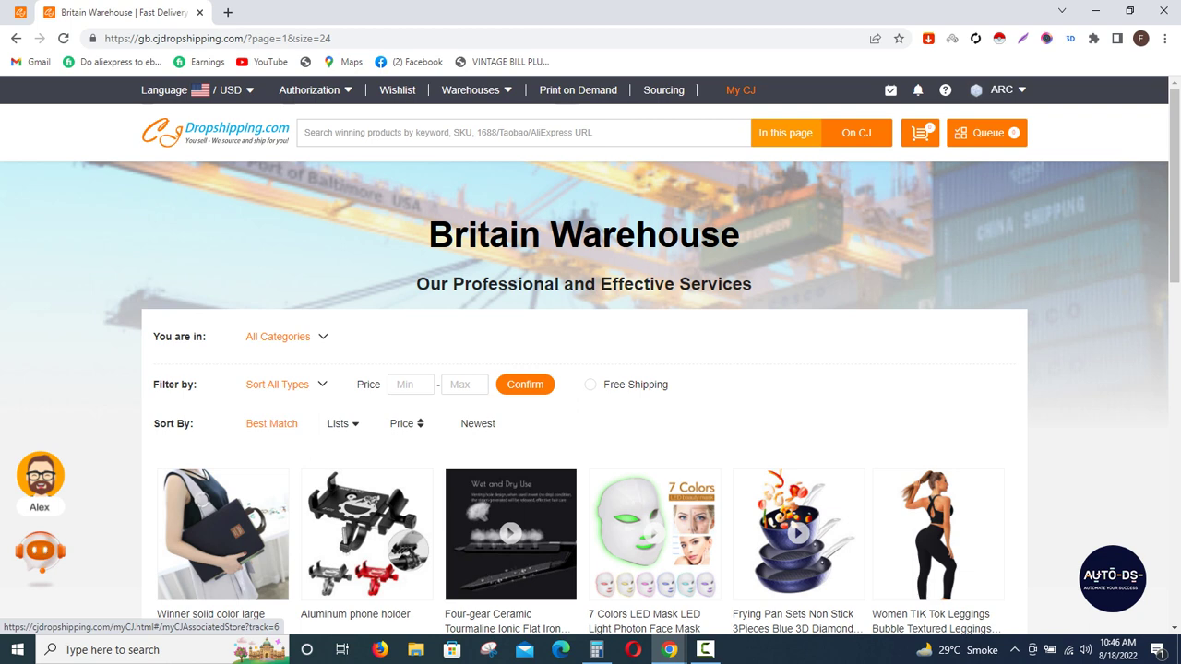
Filter the Britain Warehouse products by Free Shipping and open the Adjustable Height Laptop Desk product page
mouse_move(1001, 89)
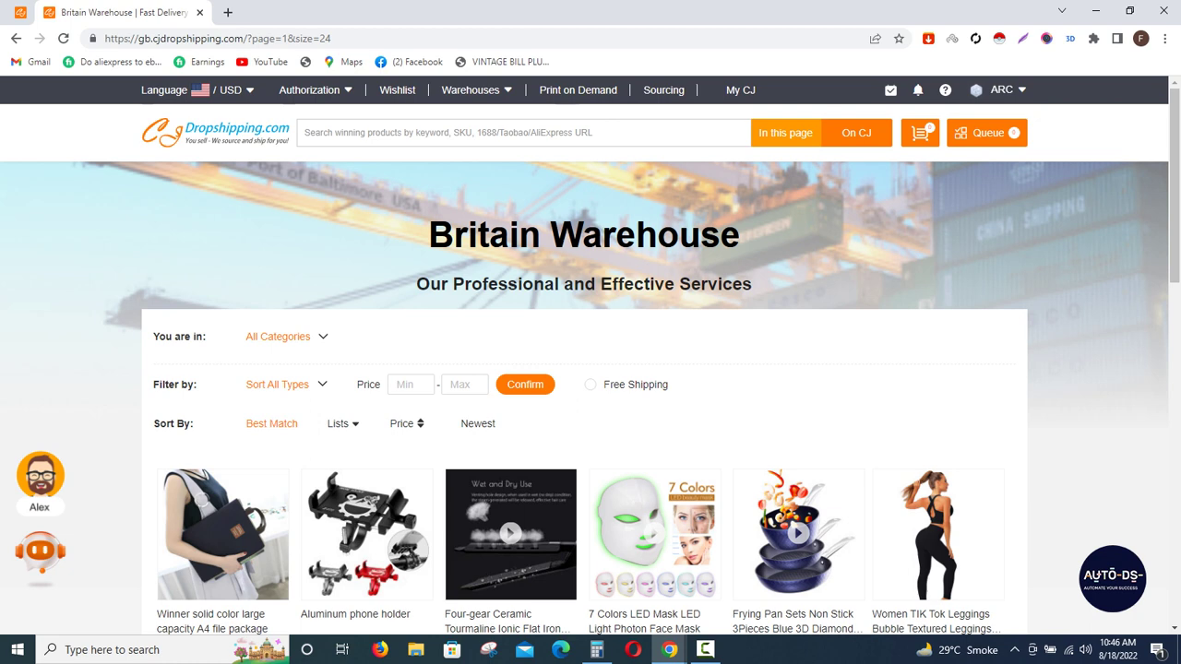
scroll(591, 355, "down", 2)
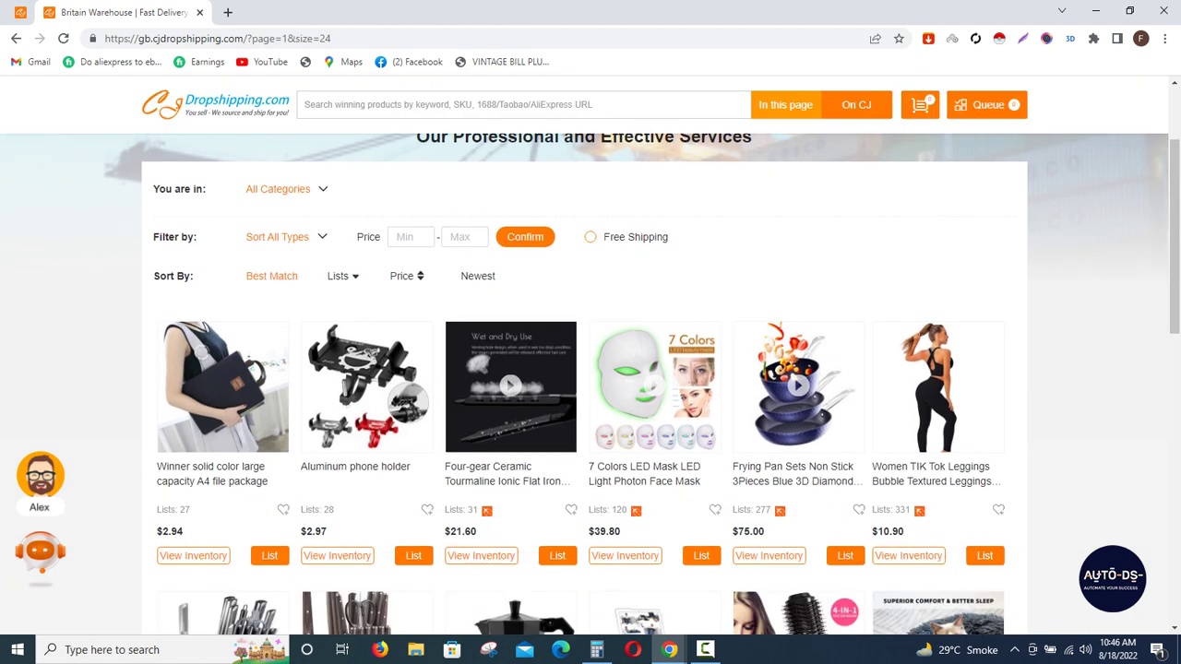
left_click(590, 237)
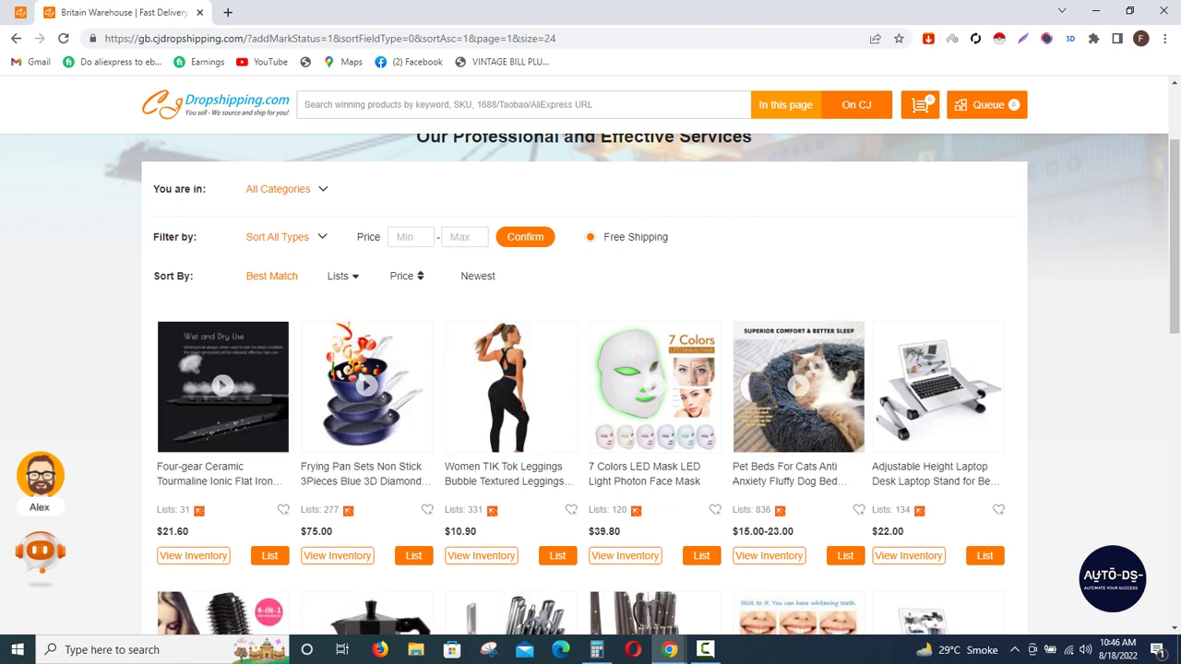
scroll(646, 369, "down", 1)
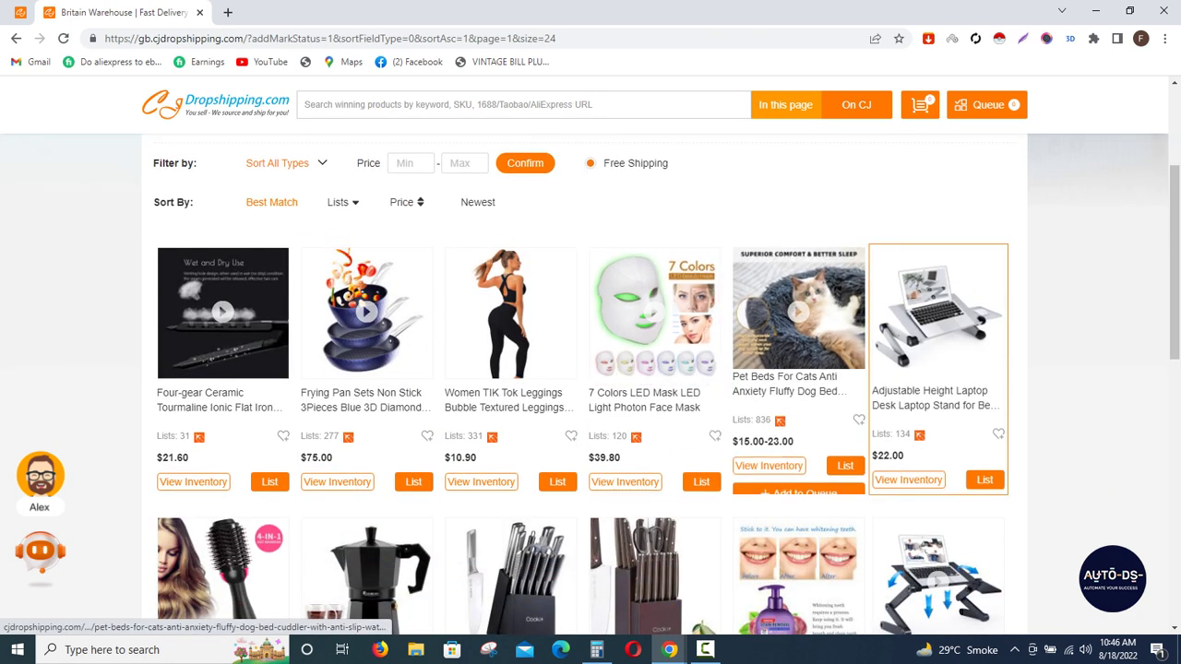
left_click(590, 163)
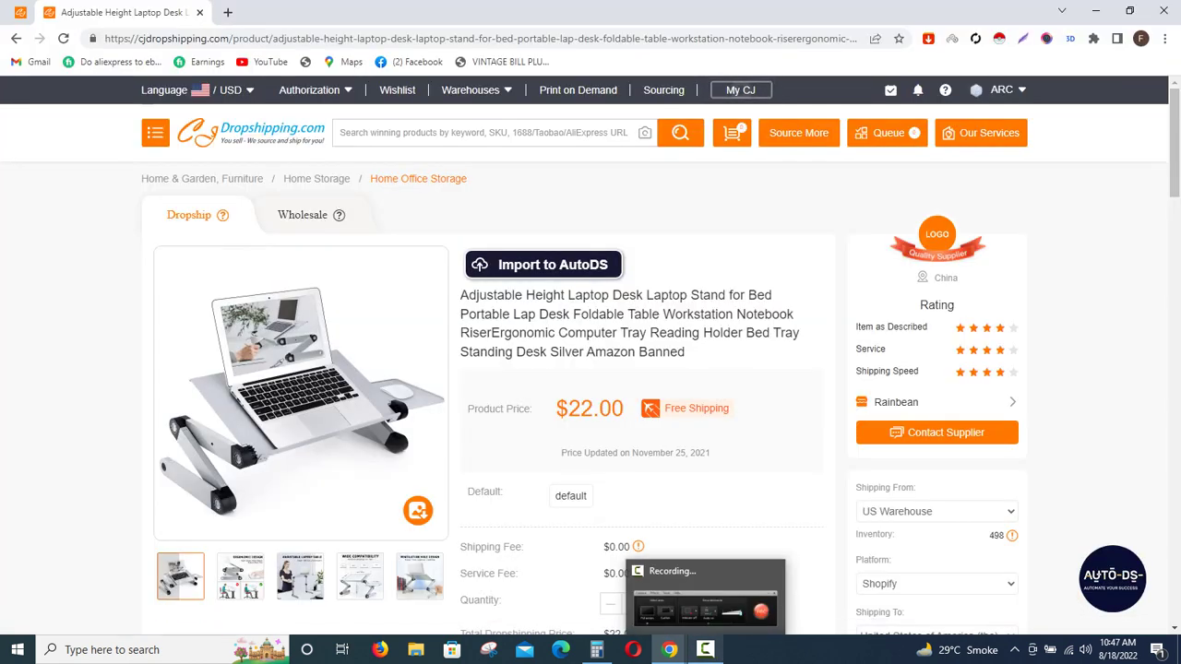
left_click(705, 650)
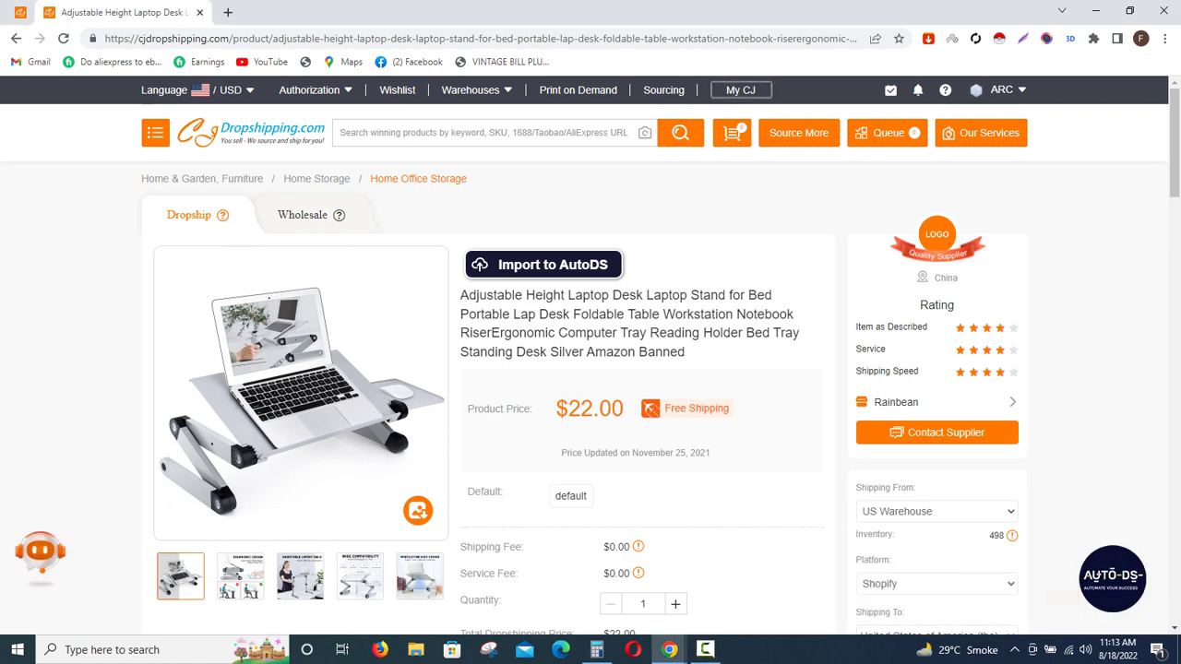
Set the laptop desk's shipping origin to Britain Warehouse
scroll(591, 354, "down", 1)
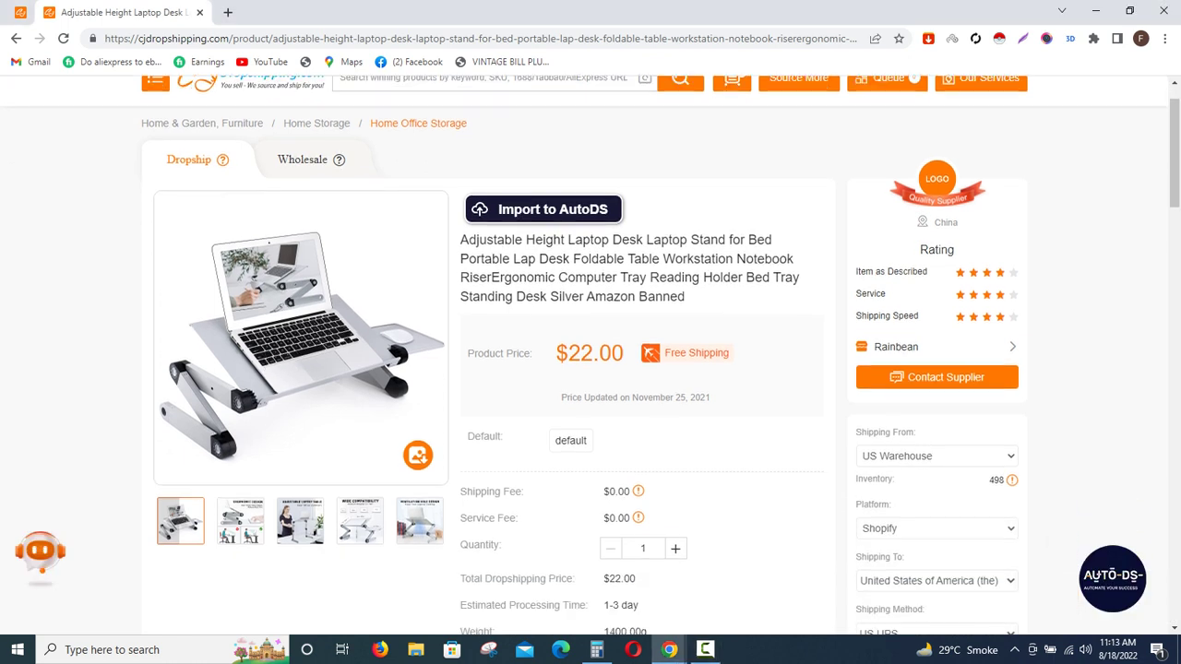
left_click(937, 437)
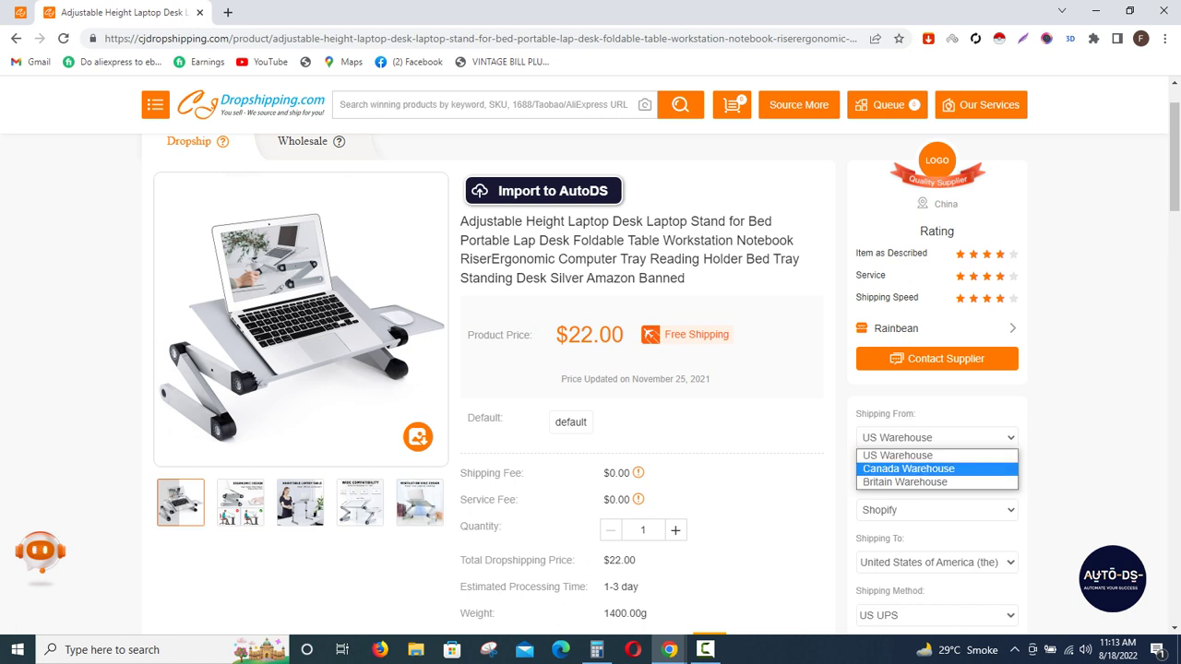
key("Up")
key("Down")
key("Down")
key("Return")
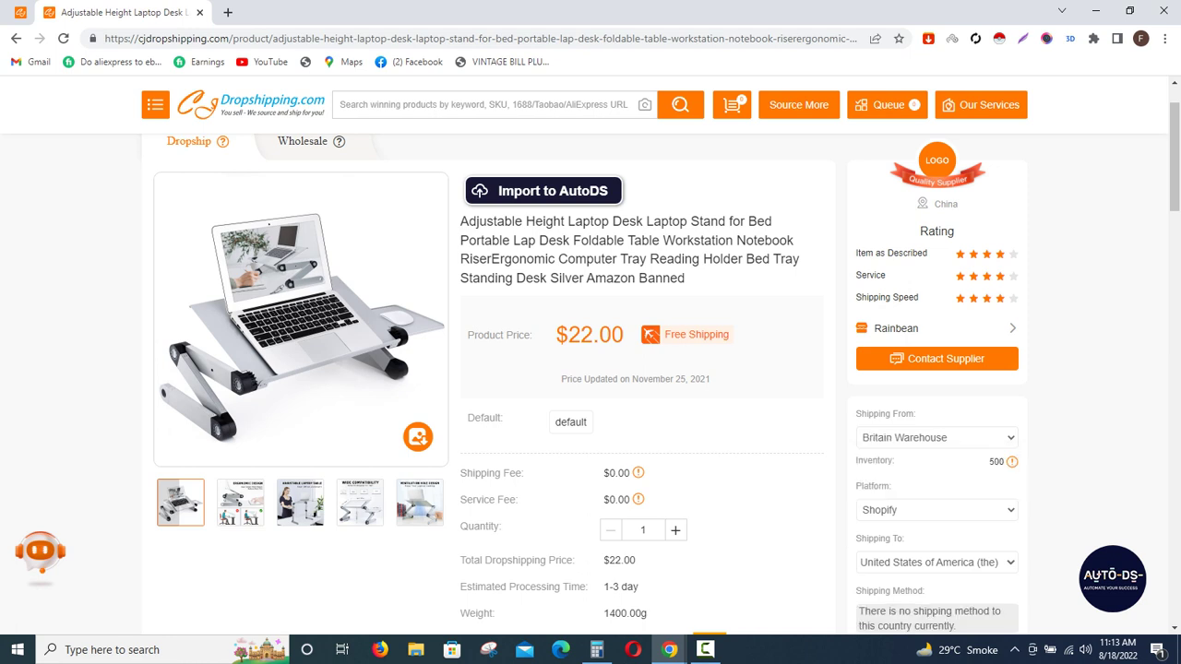
Set the laptop desk's shipping destination to the United Kingdom of Great Britain and Northern Ireland
scroll(667, 368, "down", 1)
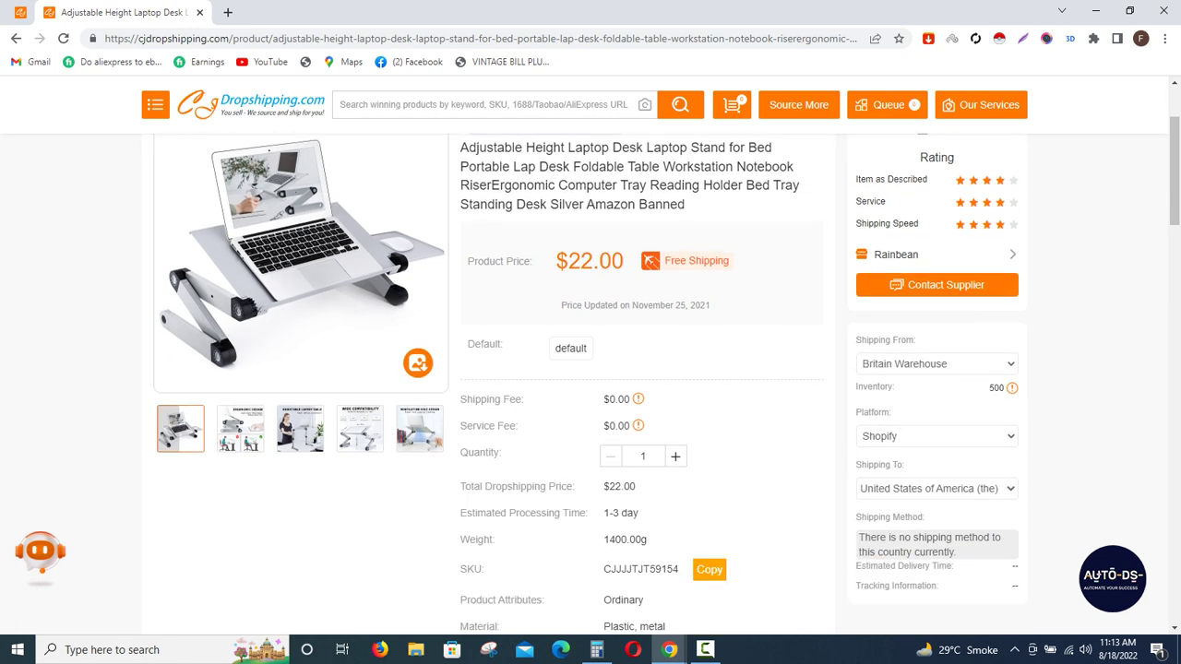
scroll(667, 368, "down", 1)
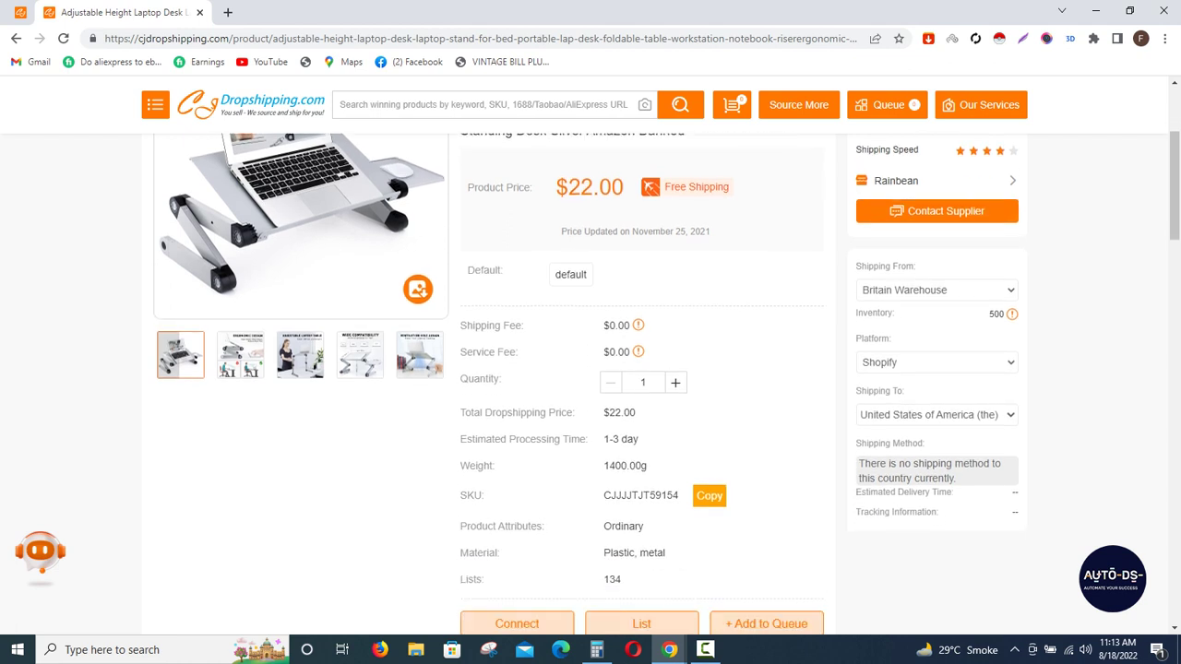
scroll(937, 340, "down", 1)
left_click(936, 341)
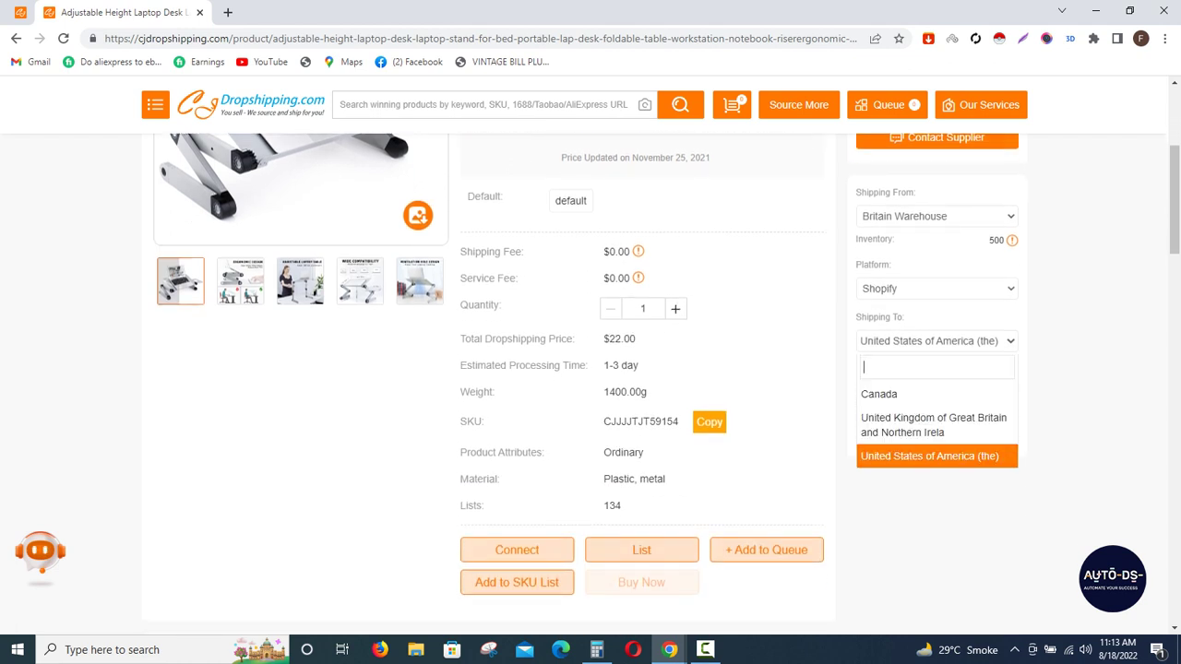
key("Up")
key("Return")
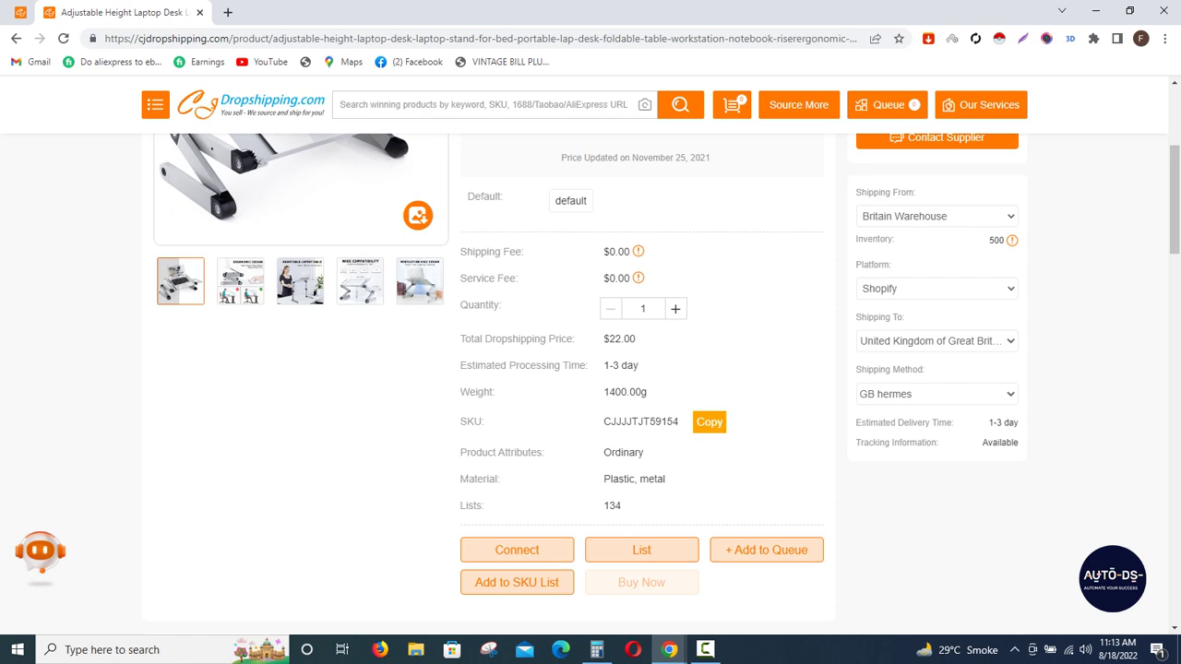
Review the laptop desk's price, shipping and service fees, processing time, shipping method and estimated delivery time
scroll(741, 89, "up", 5)
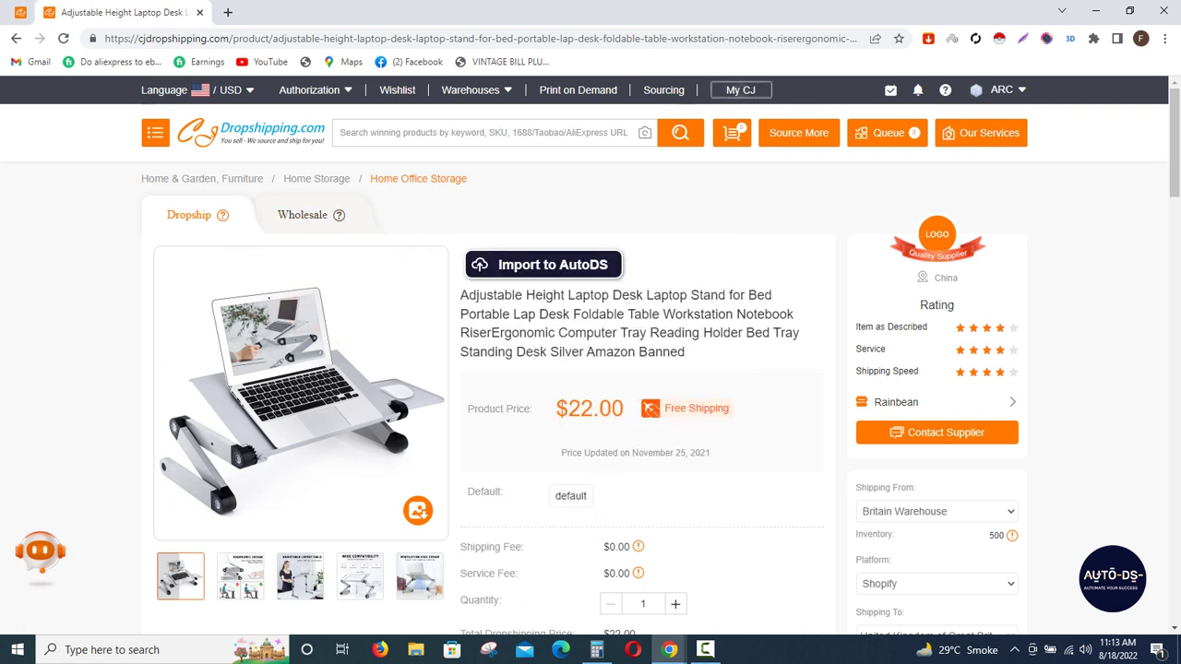
scroll(590, 370, "down", 2)
scroll(590, 369, "down", 2)
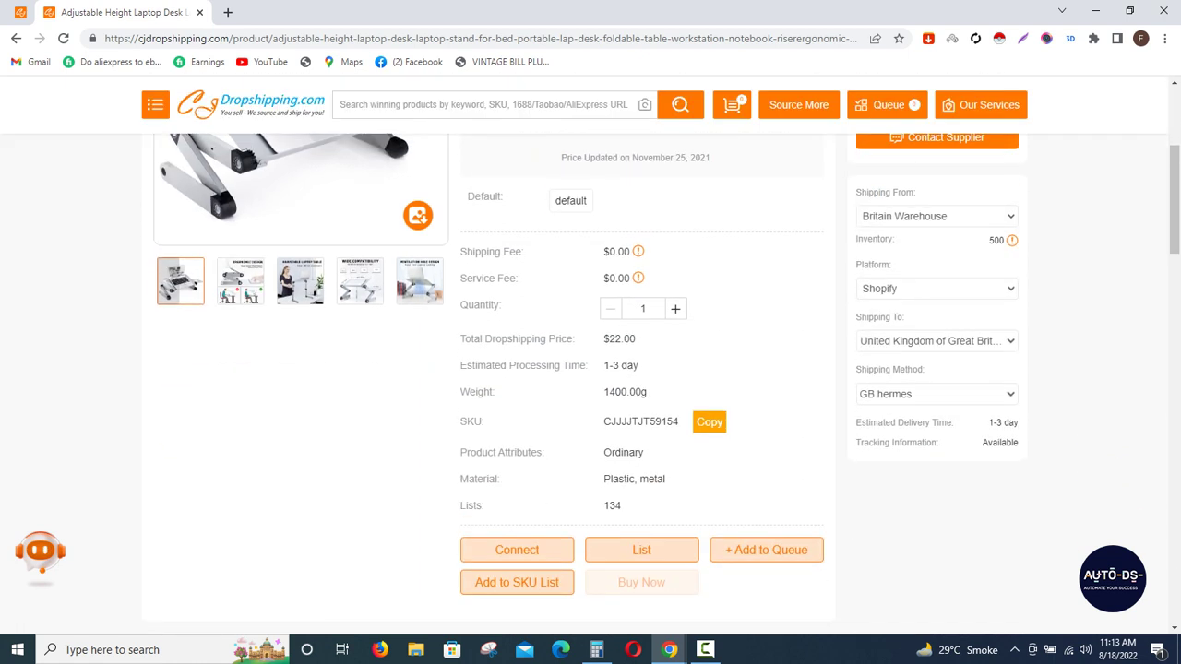
scroll(591, 369, "up", 2)
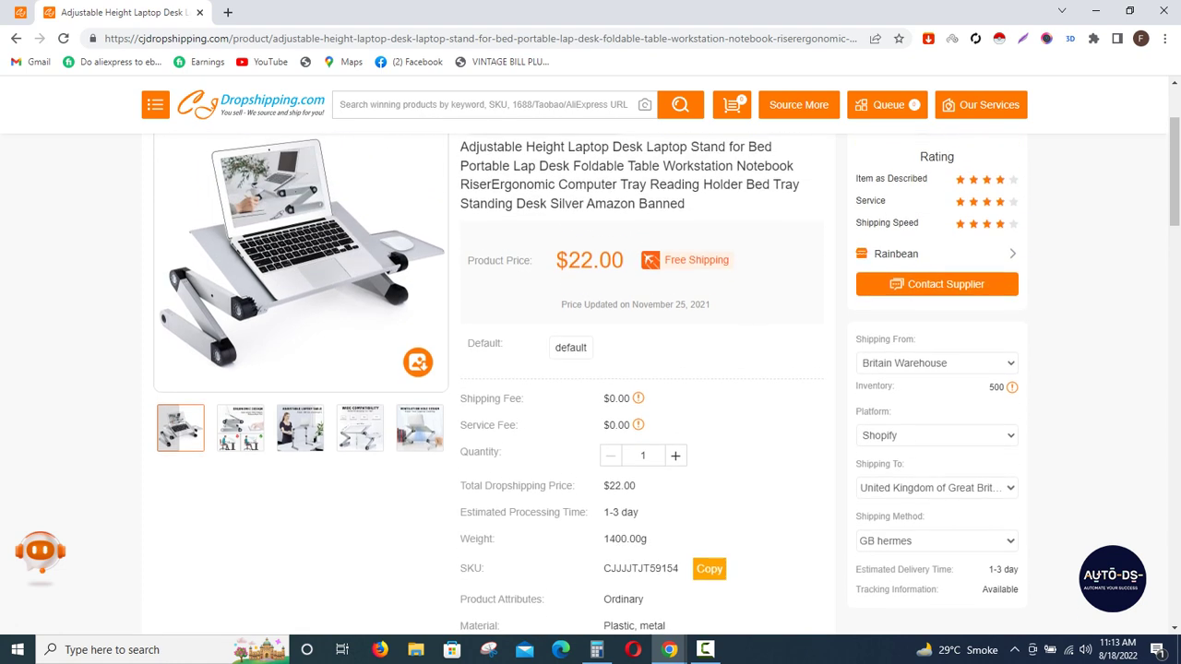
scroll(590, 369, "down", 2)
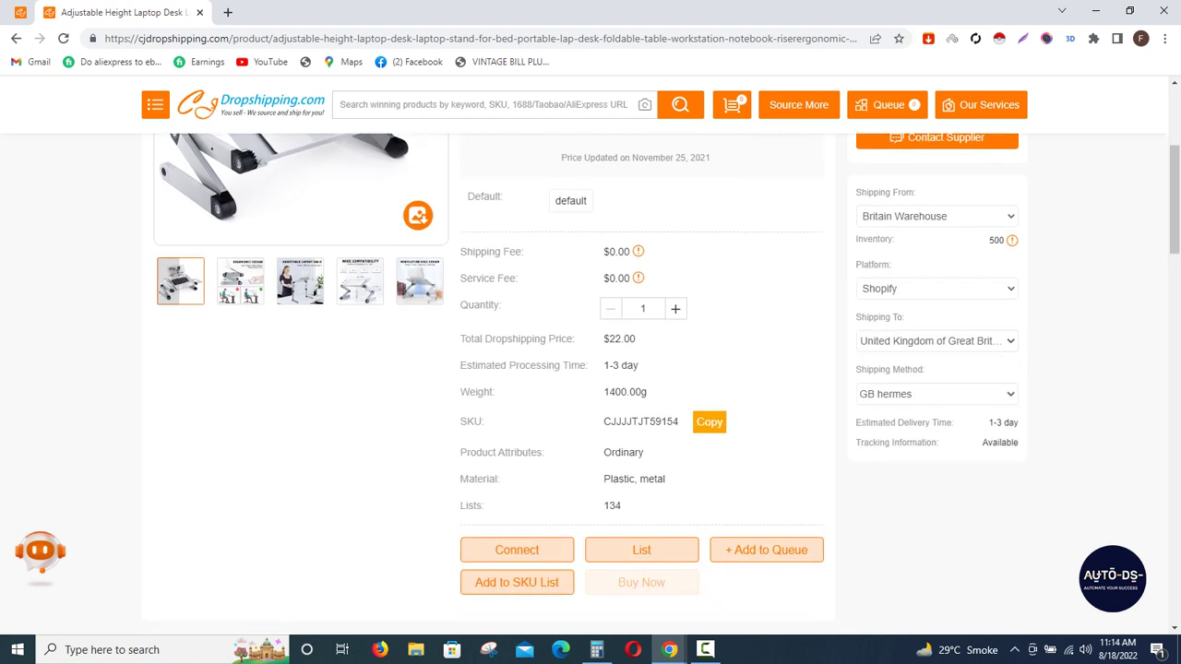
mouse_move(638, 278)
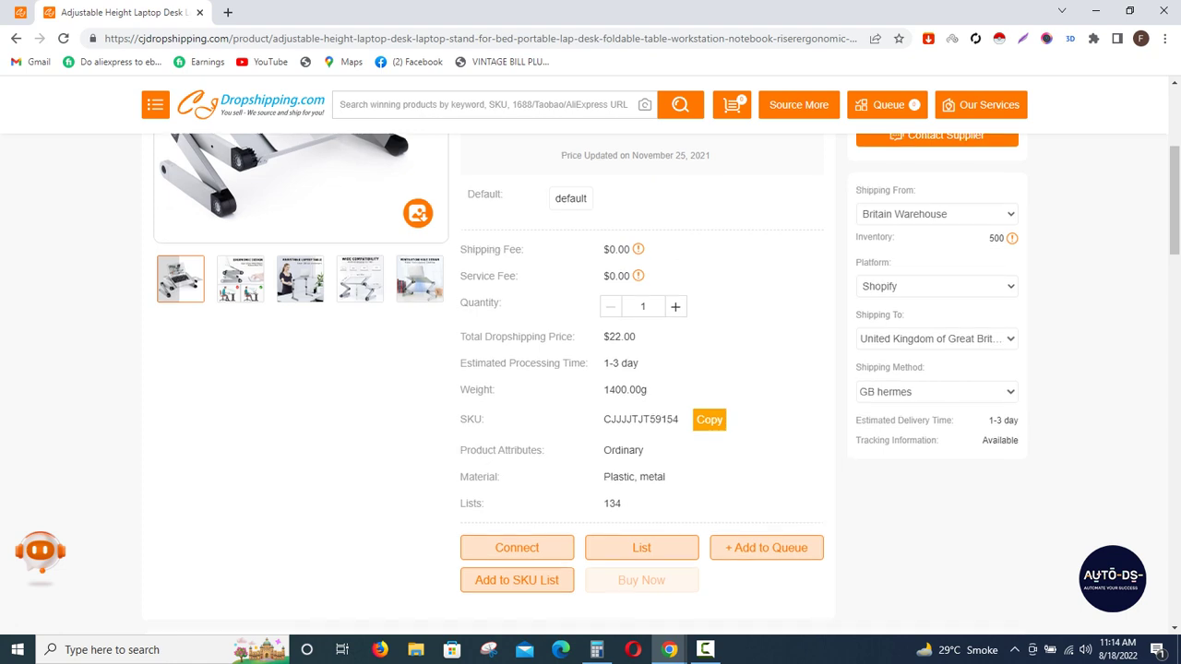
scroll(590, 369, "down", 1)
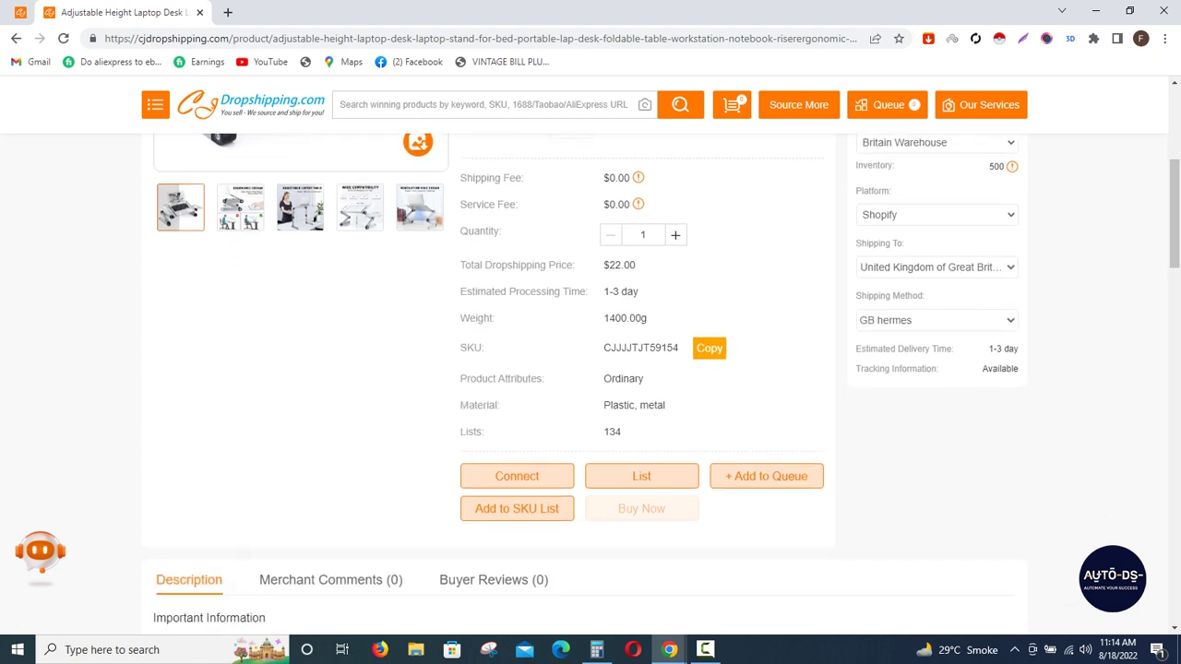
scroll(591, 369, "down", 1)
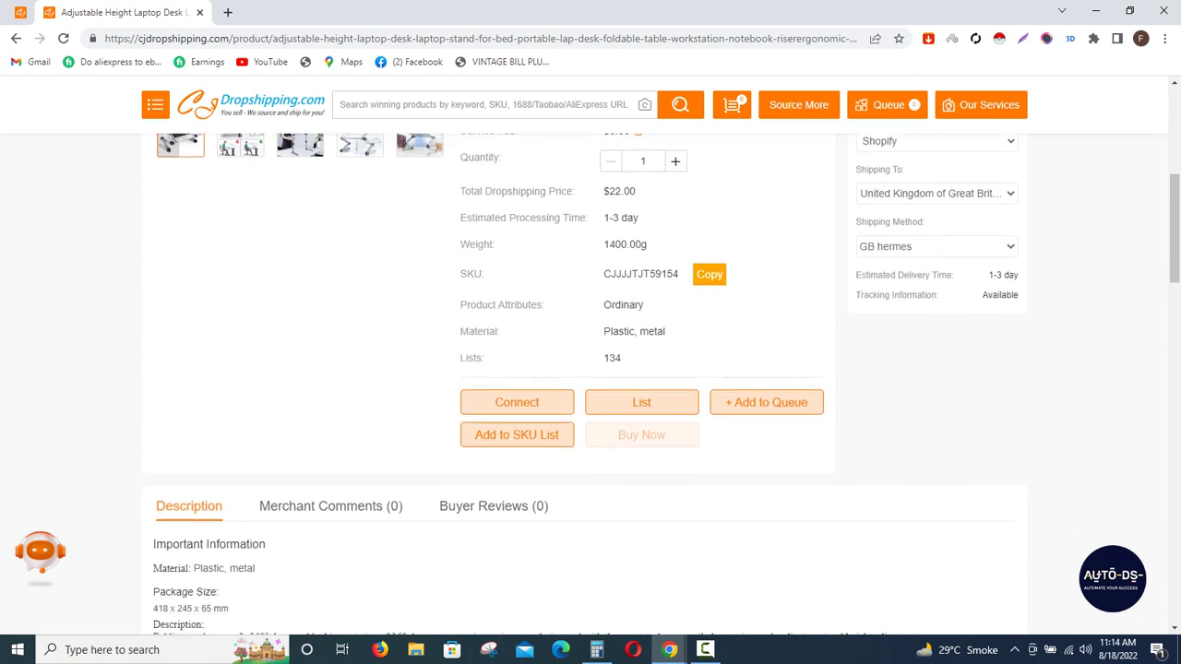
Open the listing form for the laptop desk and choose Britain Warehouse as the ship-from location
left_click(642, 402)
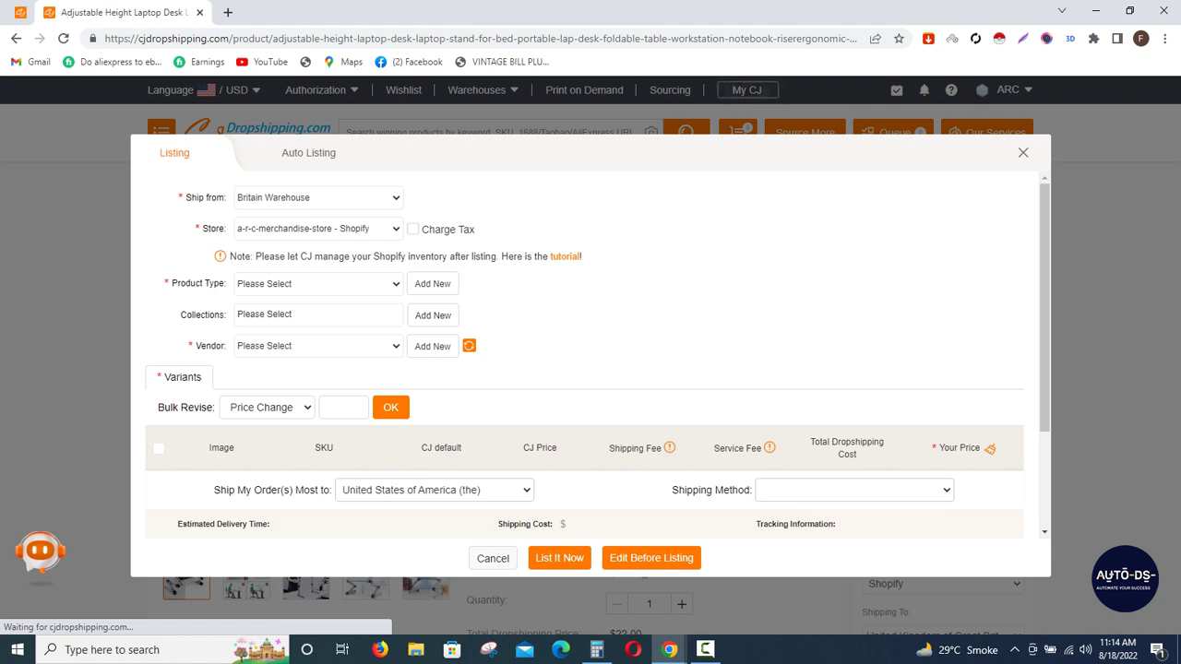
key("alt+Down")
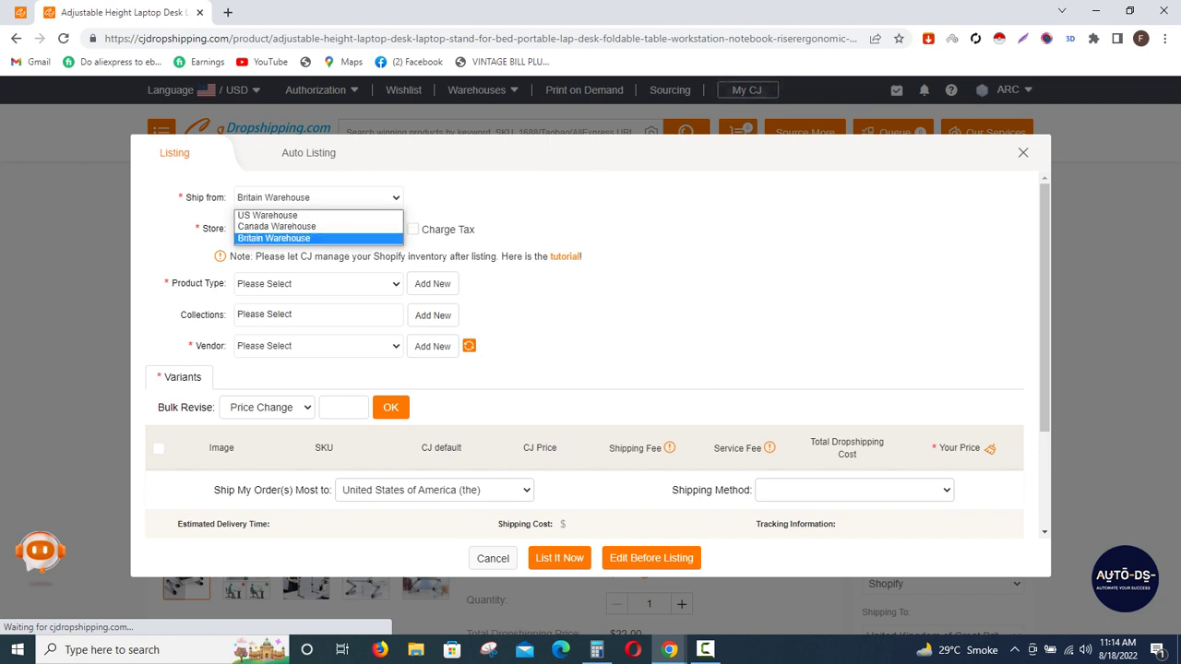
key("Return")
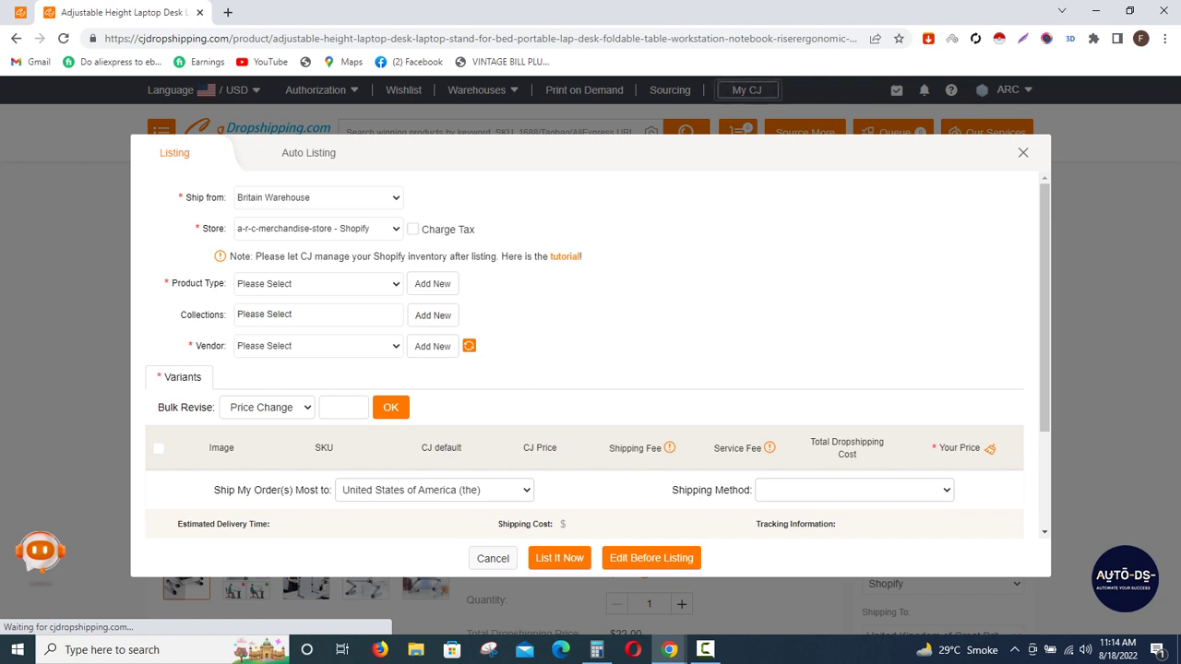
Add a new product type named "laptop stand" to the listing and select it as the product type
key("alt+Down")
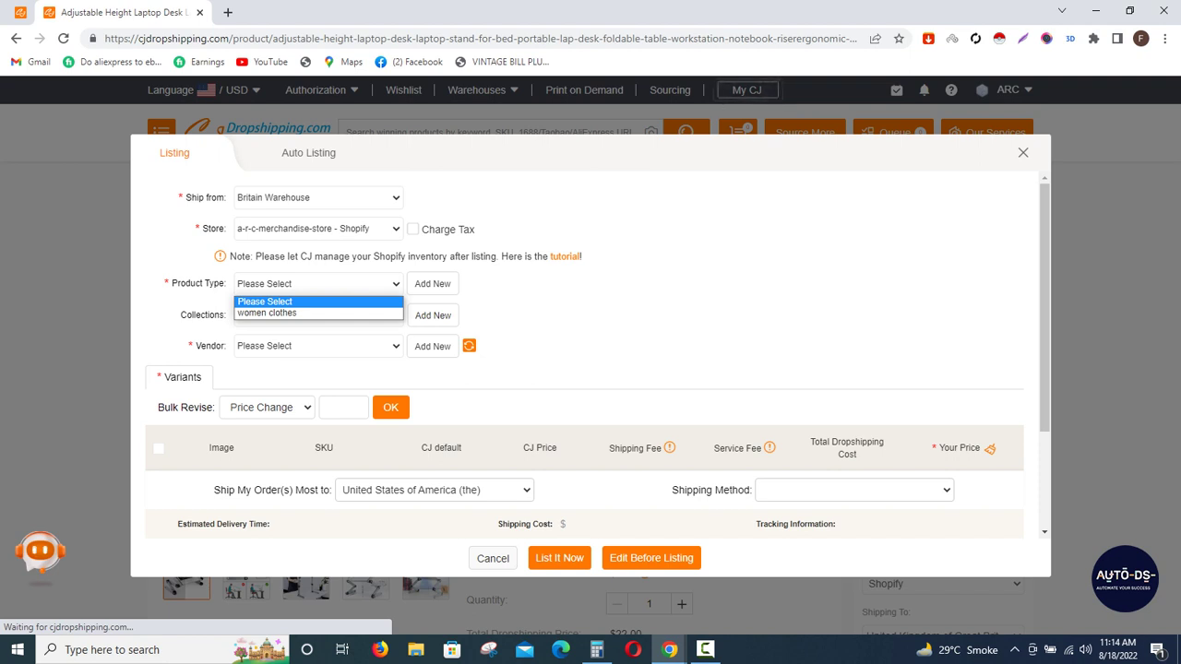
key("Escape")
key("Tab")
key("Return")
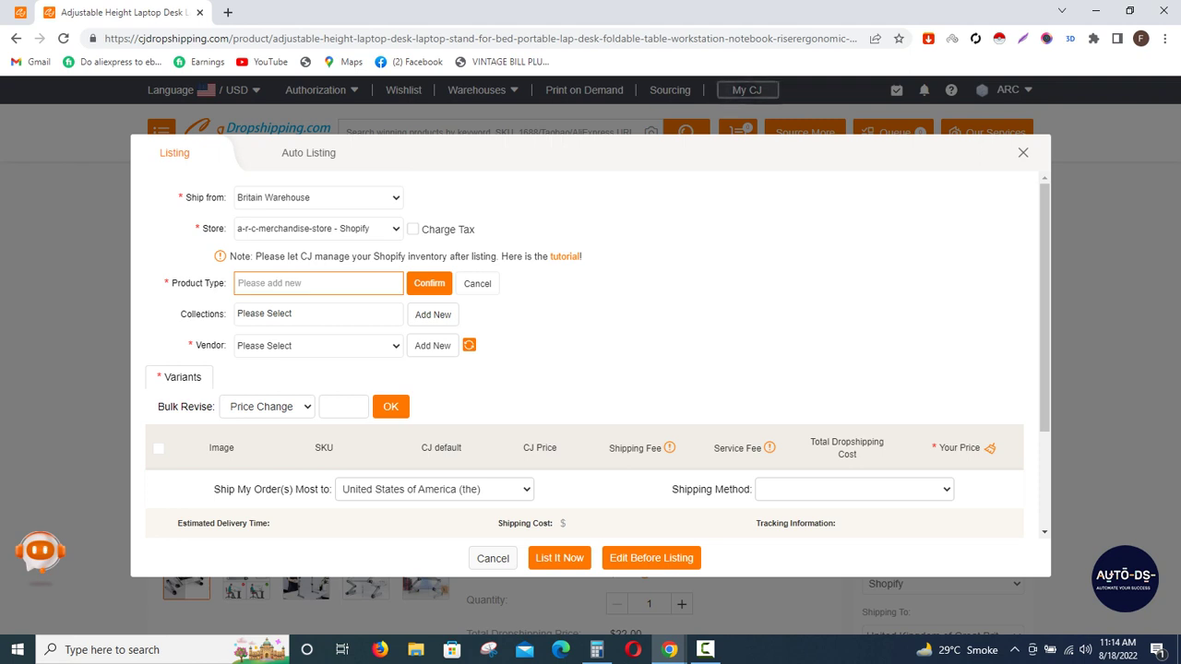
type("l")
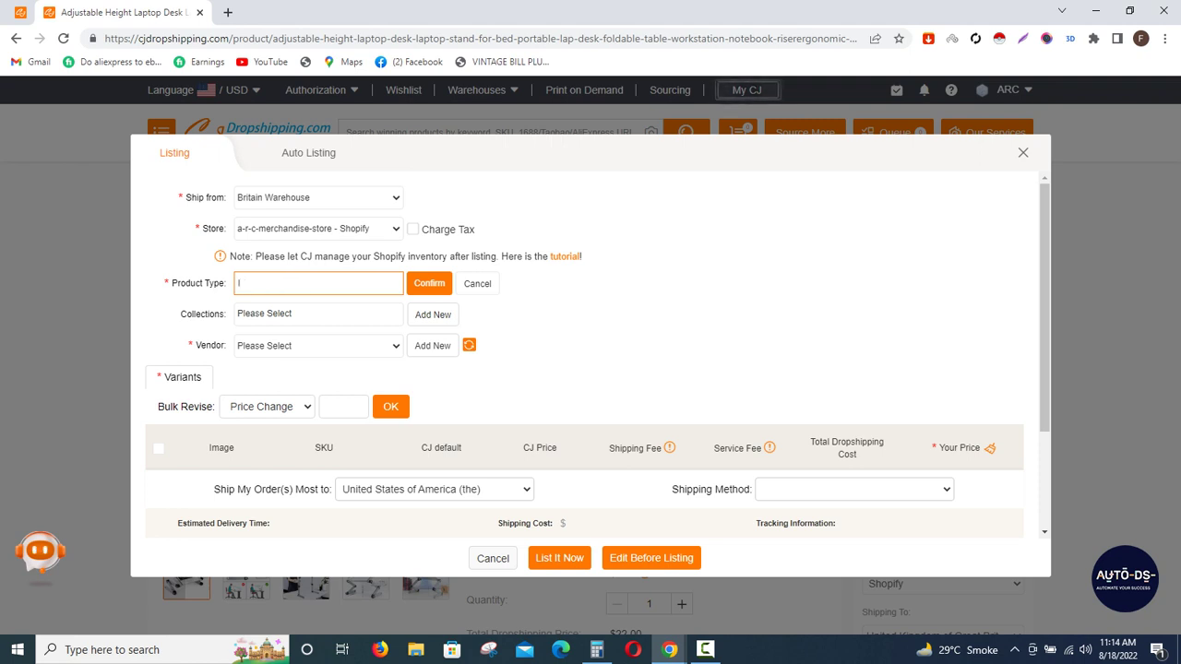
type("aptop stand")
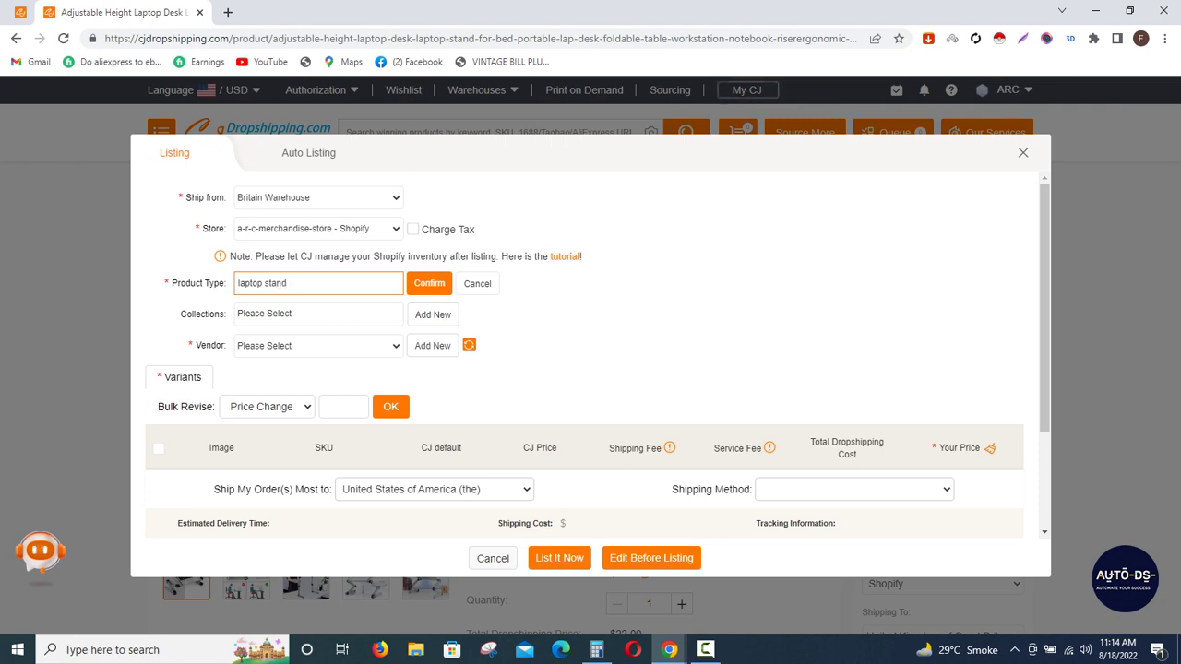
key("Tab")
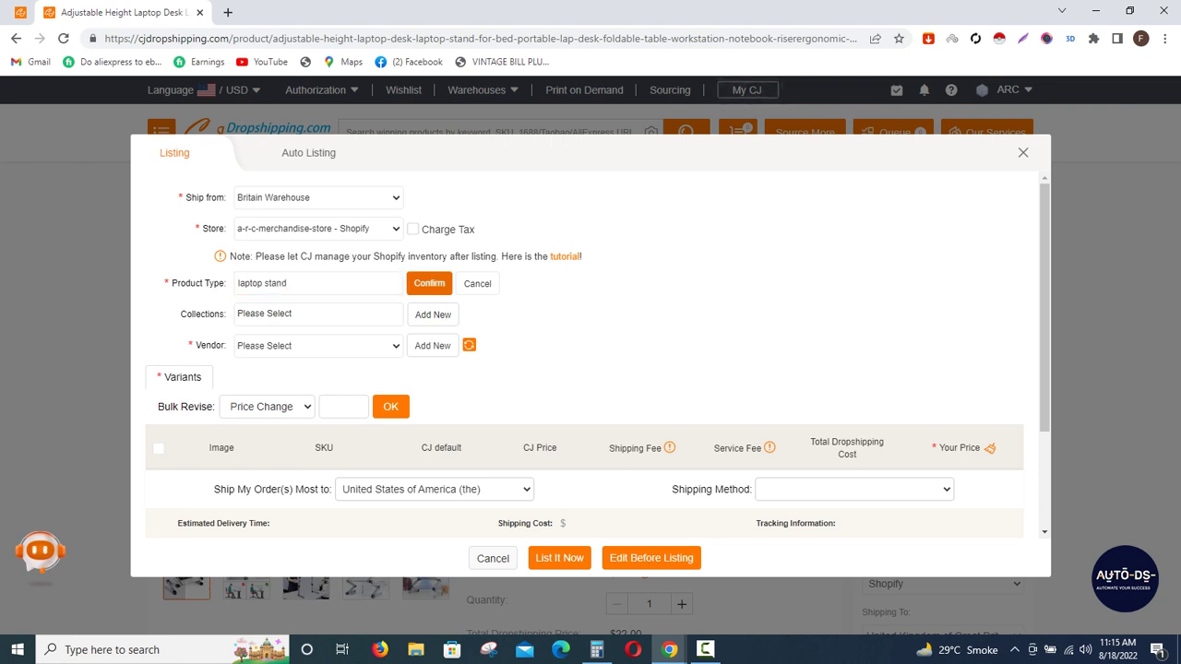
key("Return")
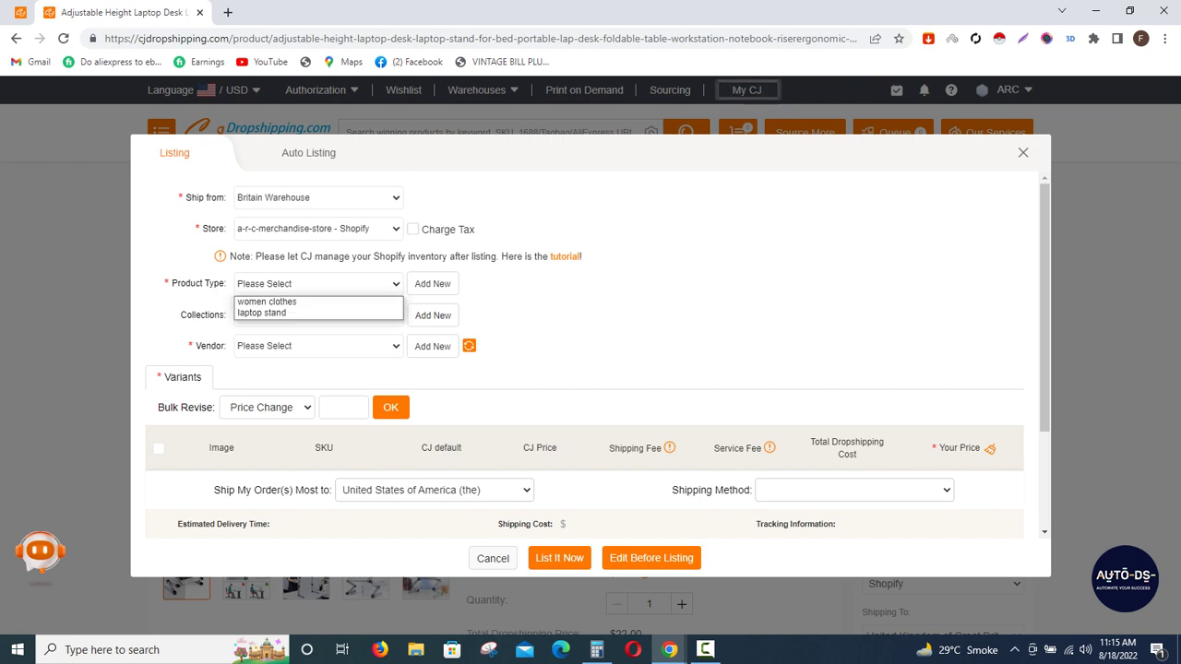
key("Down")
key("Down")
key("Return")
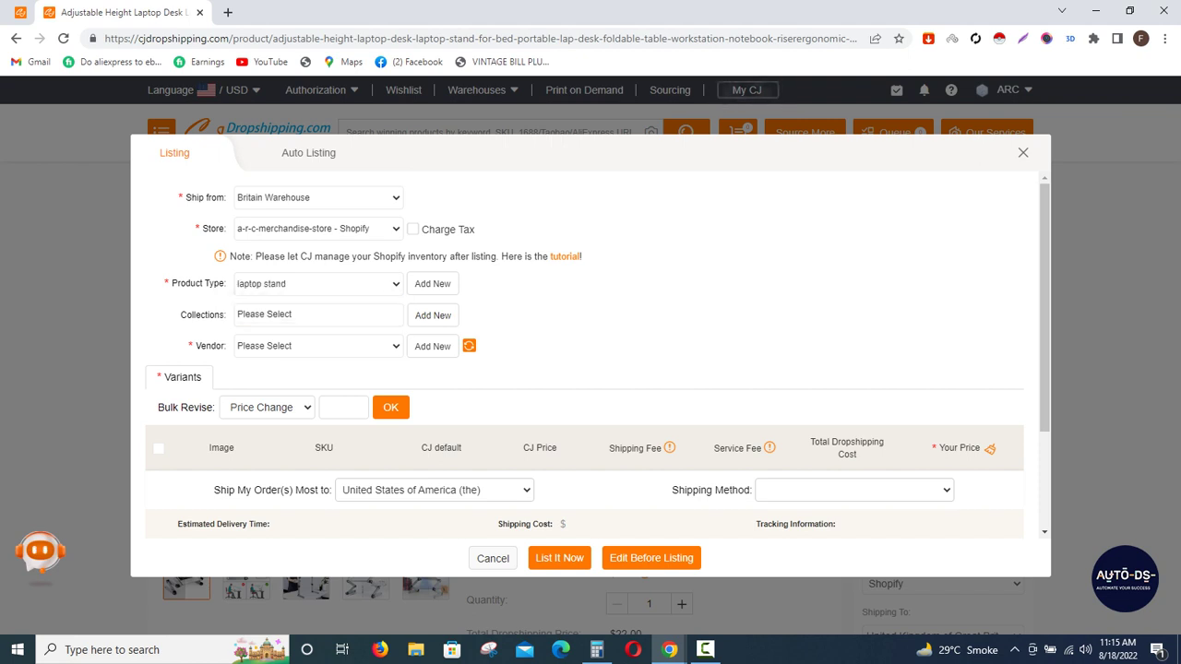
Assign the laptop desk listing to Electronics Collections
left_click(293, 314)
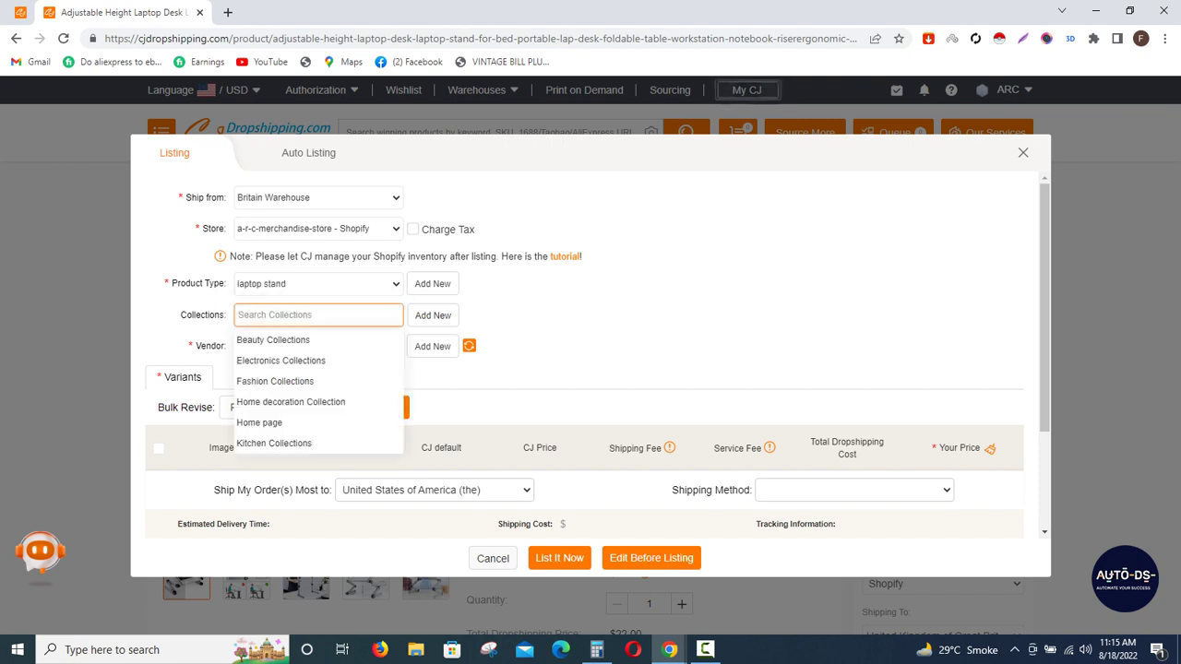
key("Down")
key("Down")
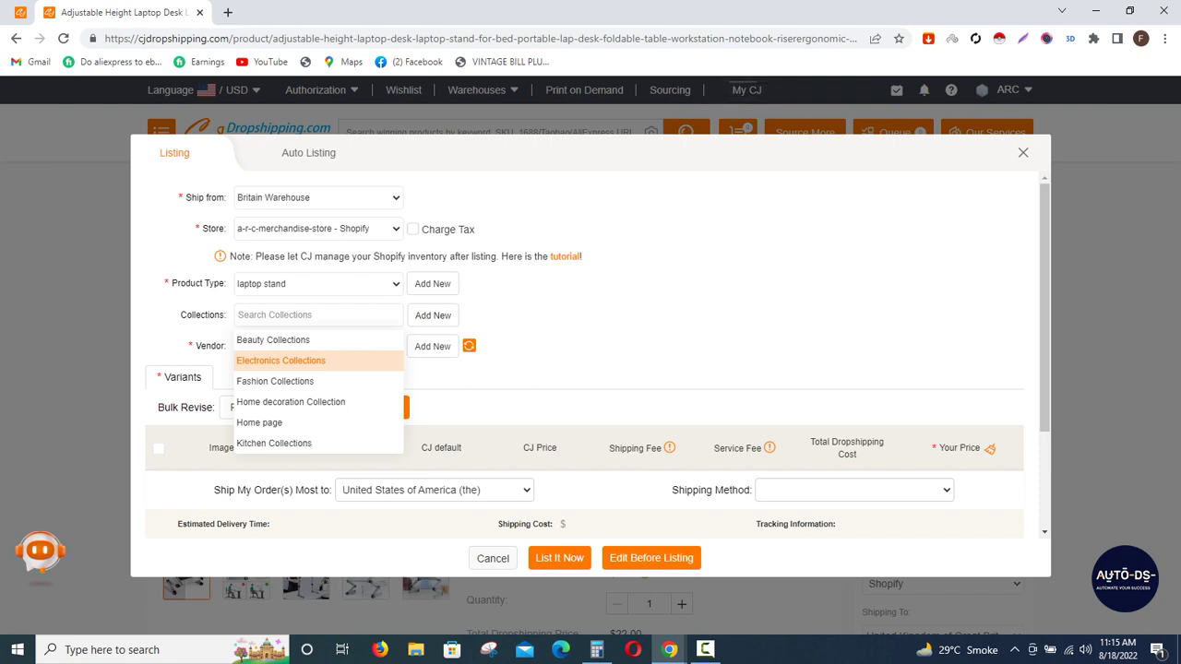
key("Down")
key("Down")
key("Down")
key("Down")
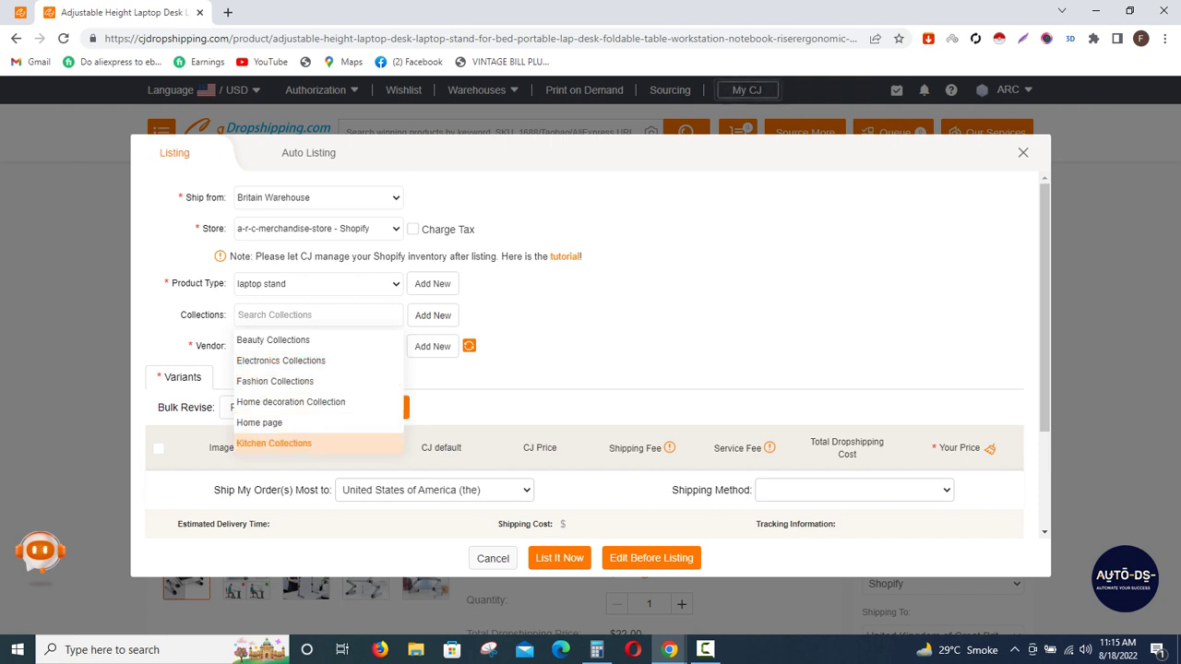
key("Up")
key("Up")
key("Up")
key("Up")
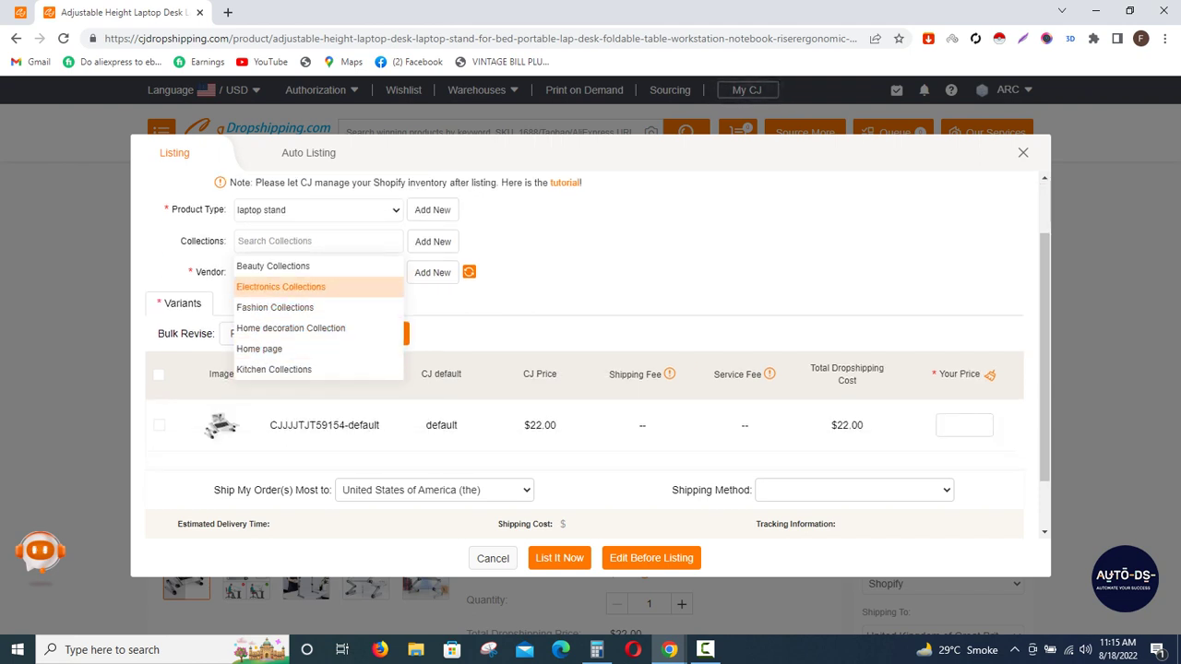
key("Down")
key("Down")
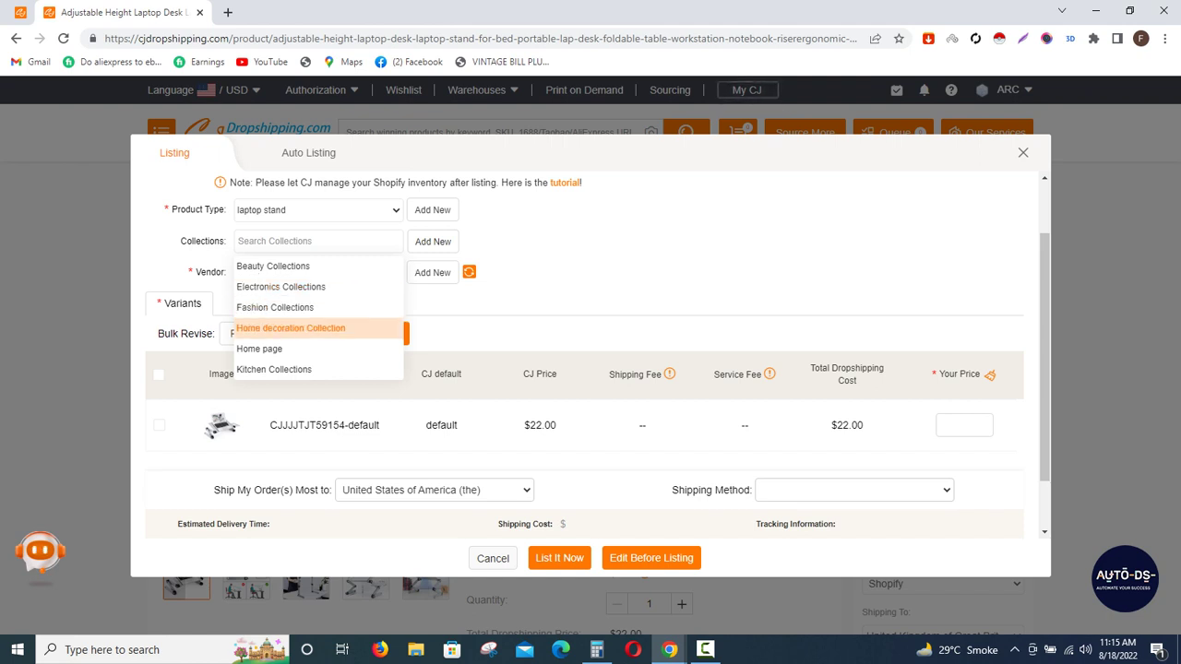
key("Up")
key("Up")
key("Return")
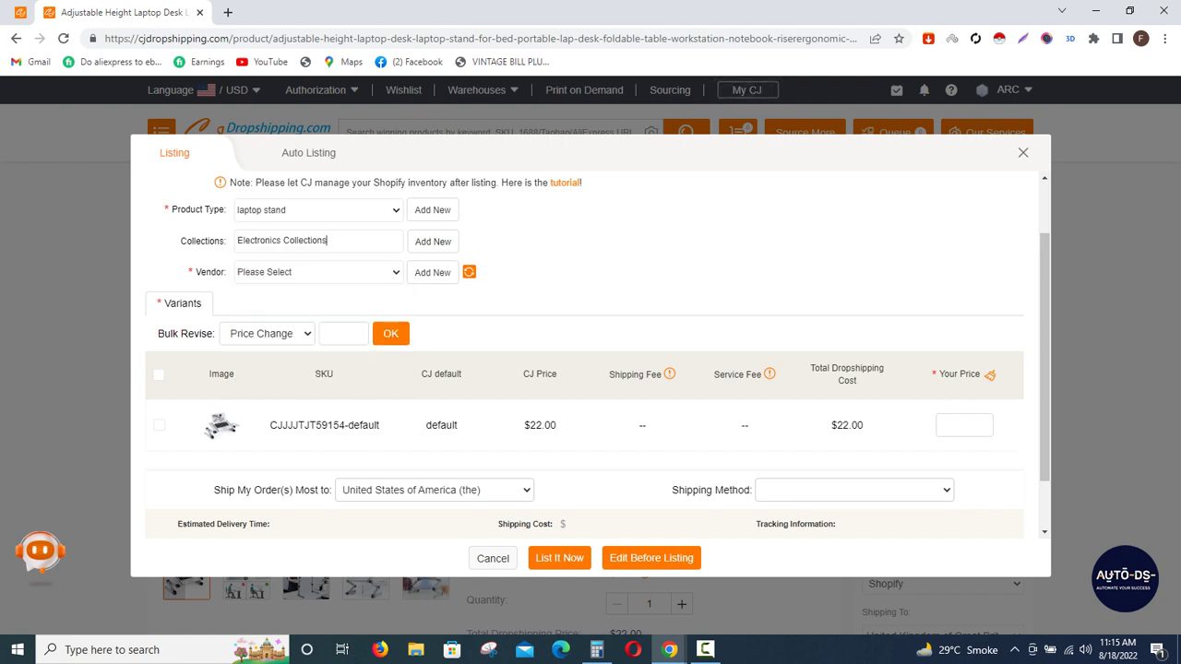
Set the listing's vendor to A R C Merchandise
left_click(319, 273)
key("Down")
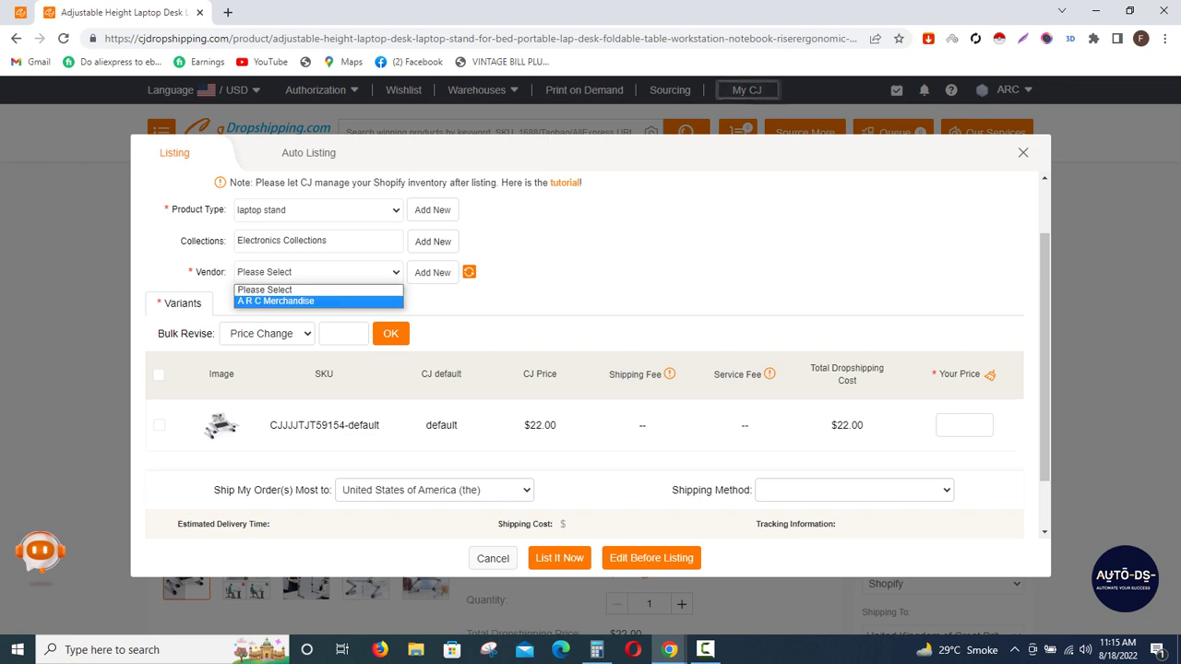
key("Return")
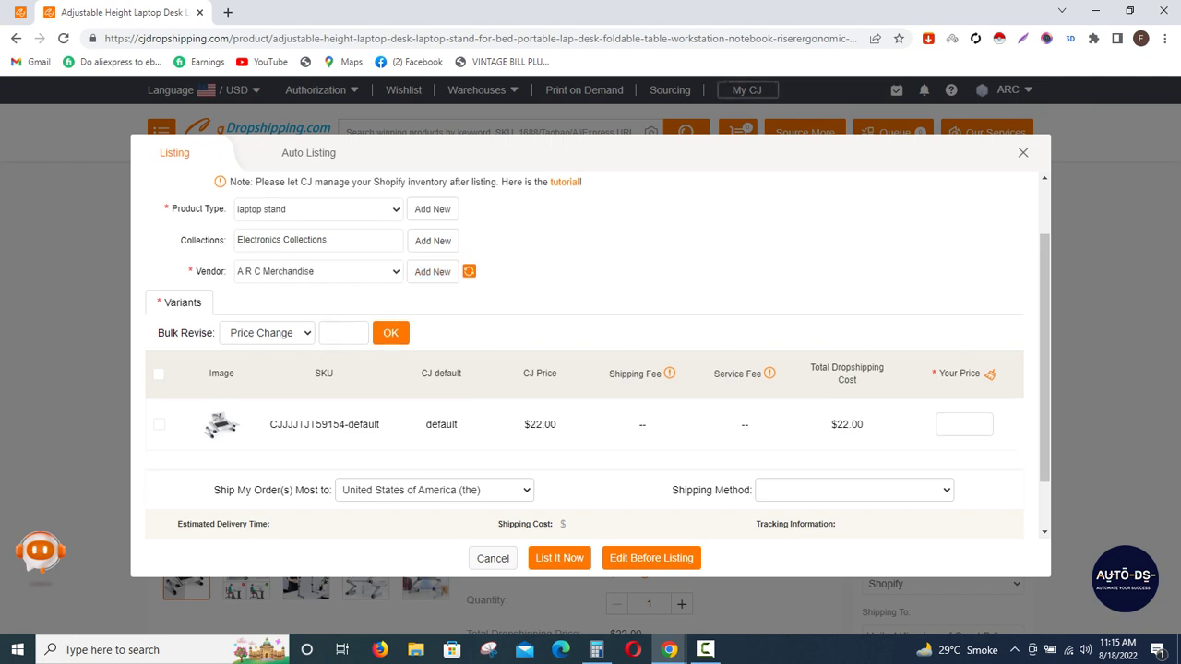
Include all variants in the listing and copy the default variant's total dropshipping cost into a cleared Calculator
scroll(591, 369, "down", 1)
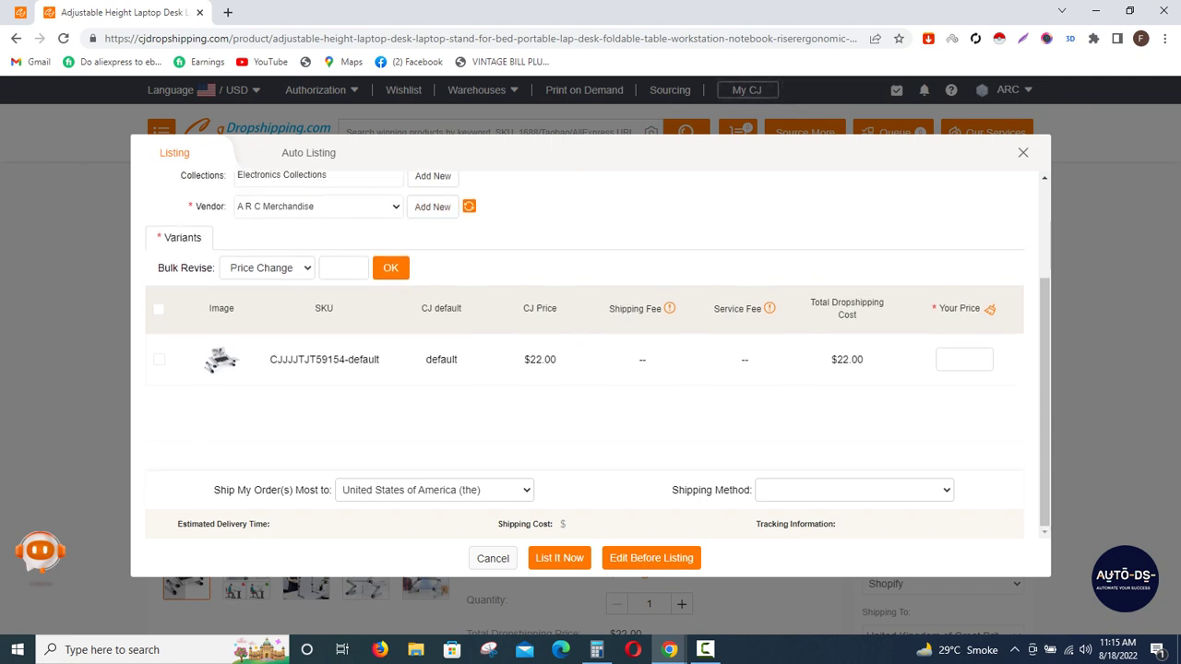
left_click(158, 310)
left_click_drag(864, 359, 837, 359)
key("ctrl+c")
left_click(597, 649)
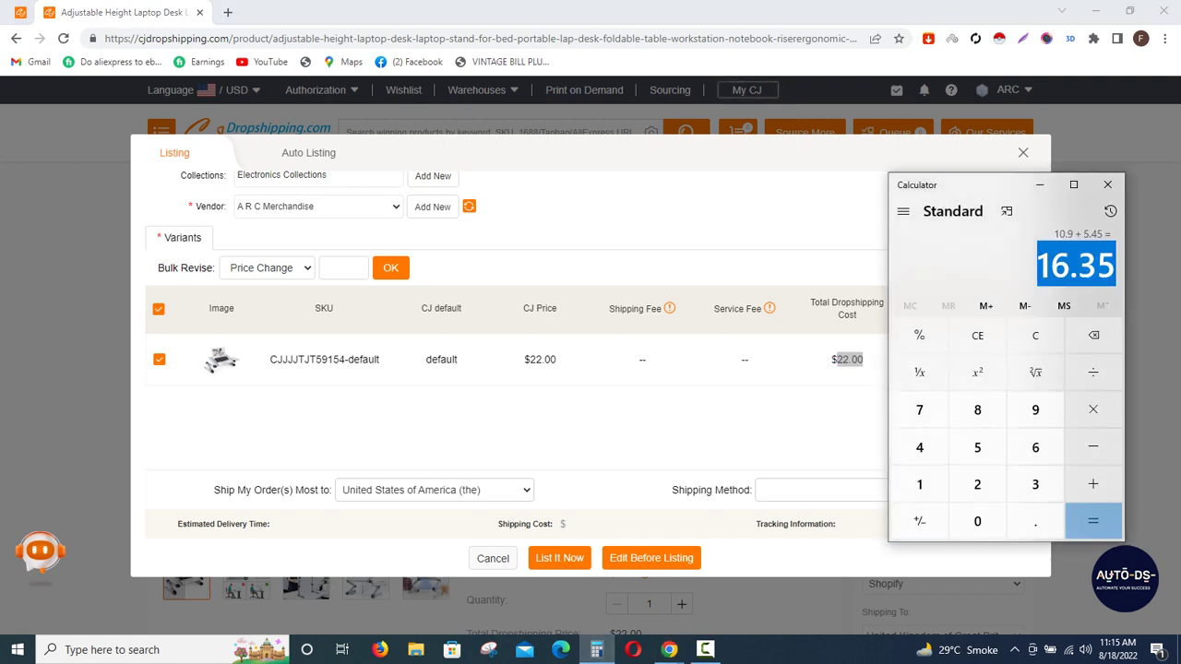
left_click(1035, 335)
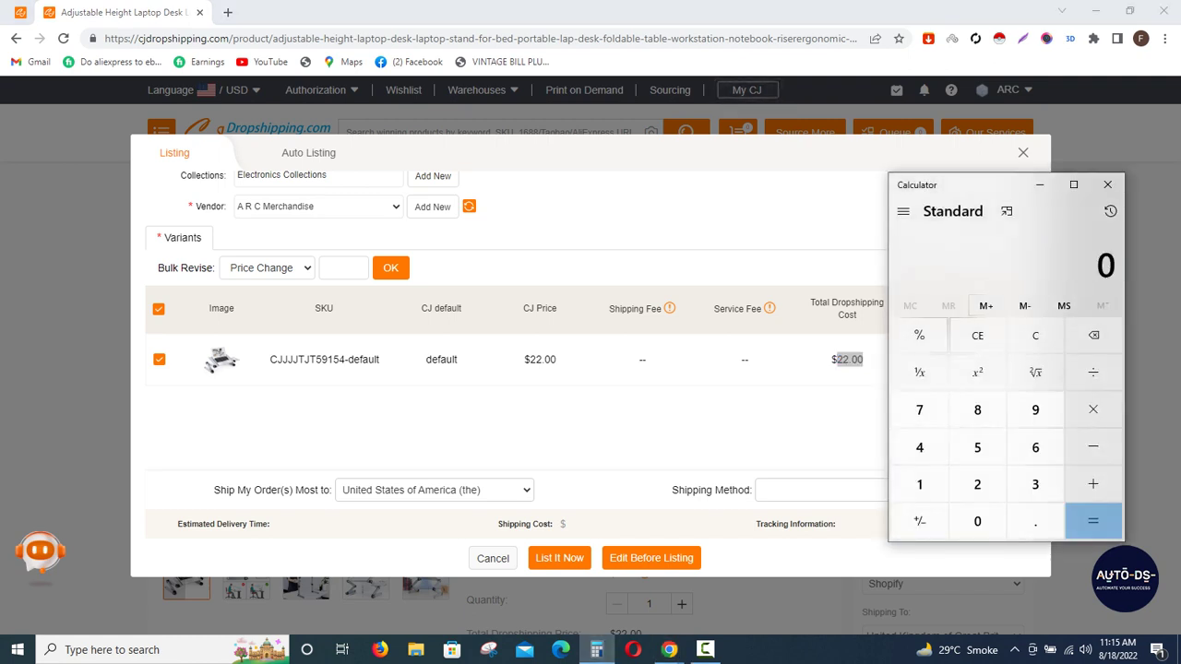
key("ctrl+v")
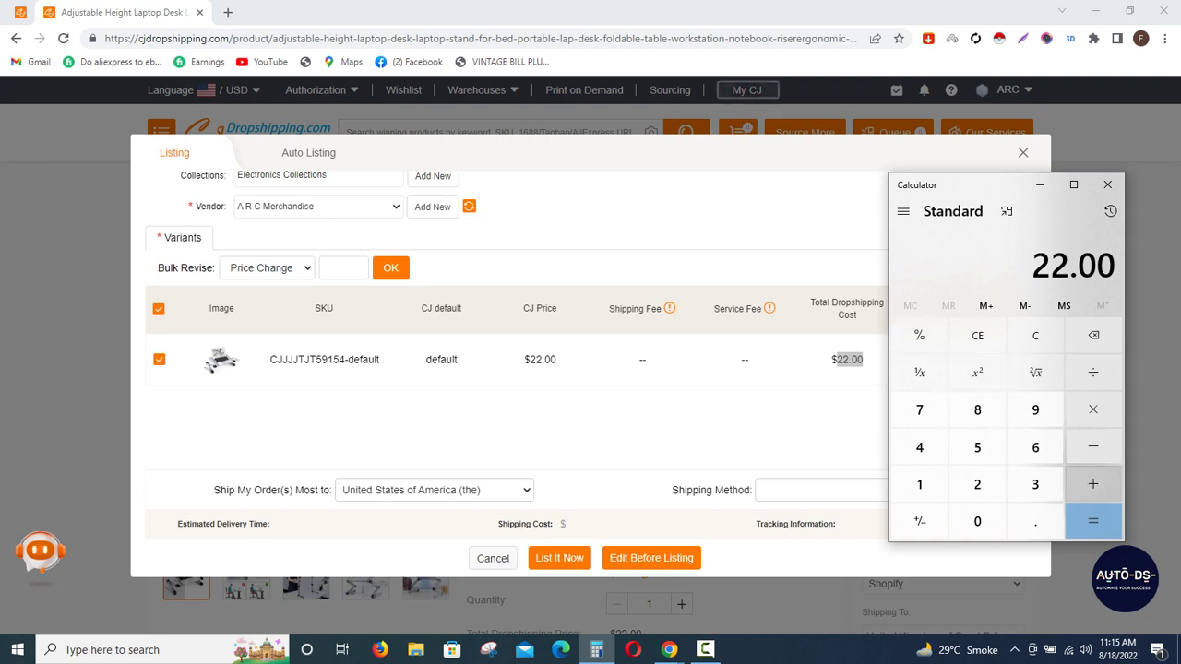
Calculate the selling price by adding 50% to the dropshipping cost
left_click(1092, 483)
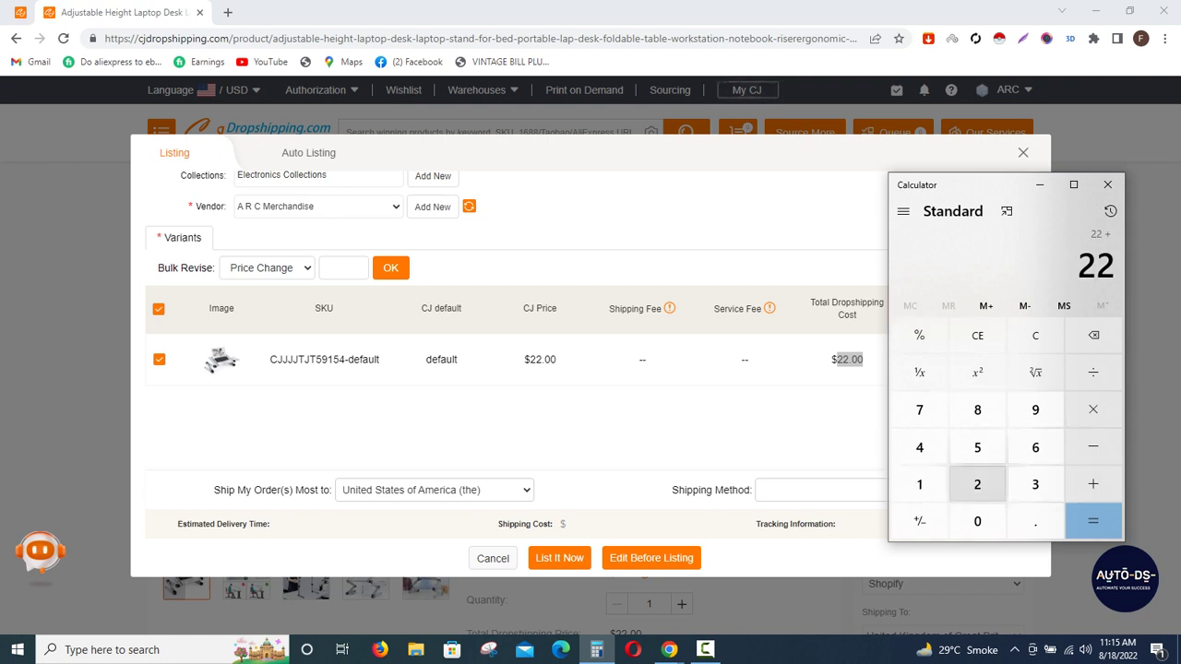
left_click(977, 447)
left_click(977, 520)
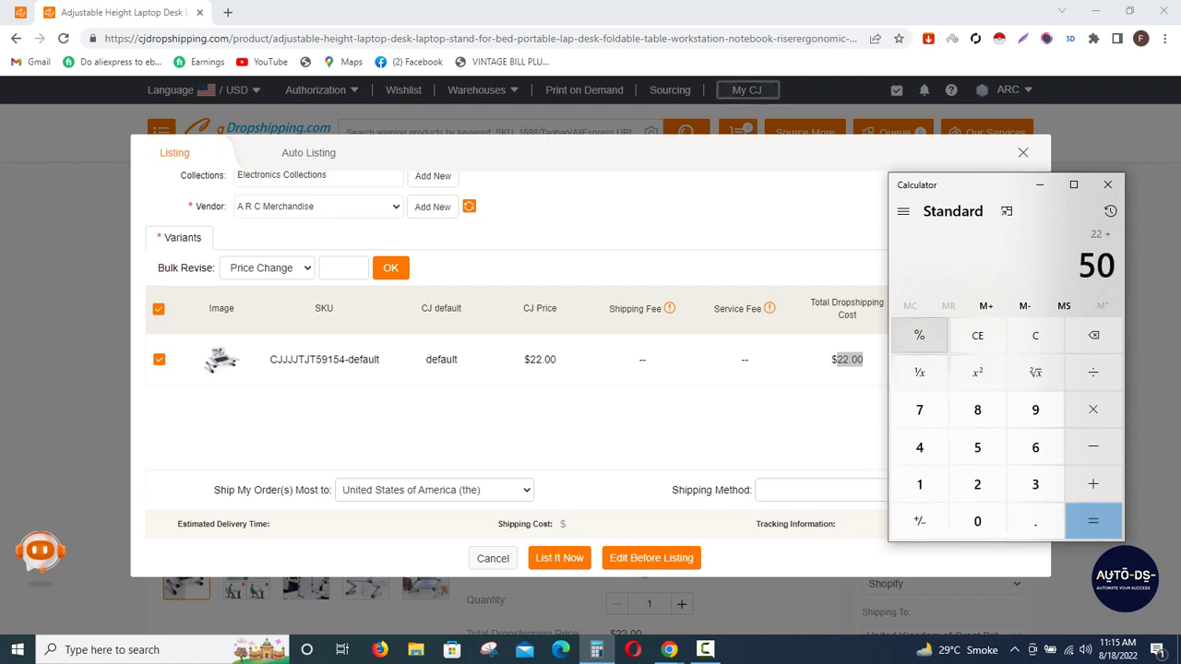
left_click(919, 335)
left_click(1092, 520)
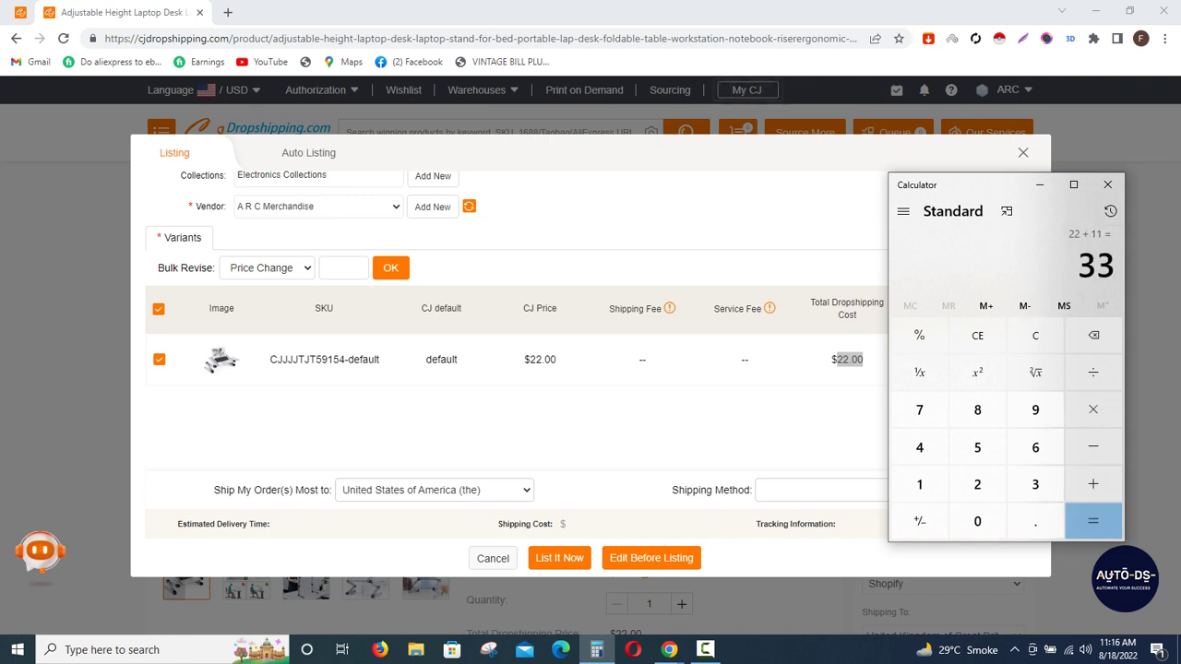
Copy the calculated result back to the listing form in the browser, setting the variant's selling price to 33
key("ctrl+c")
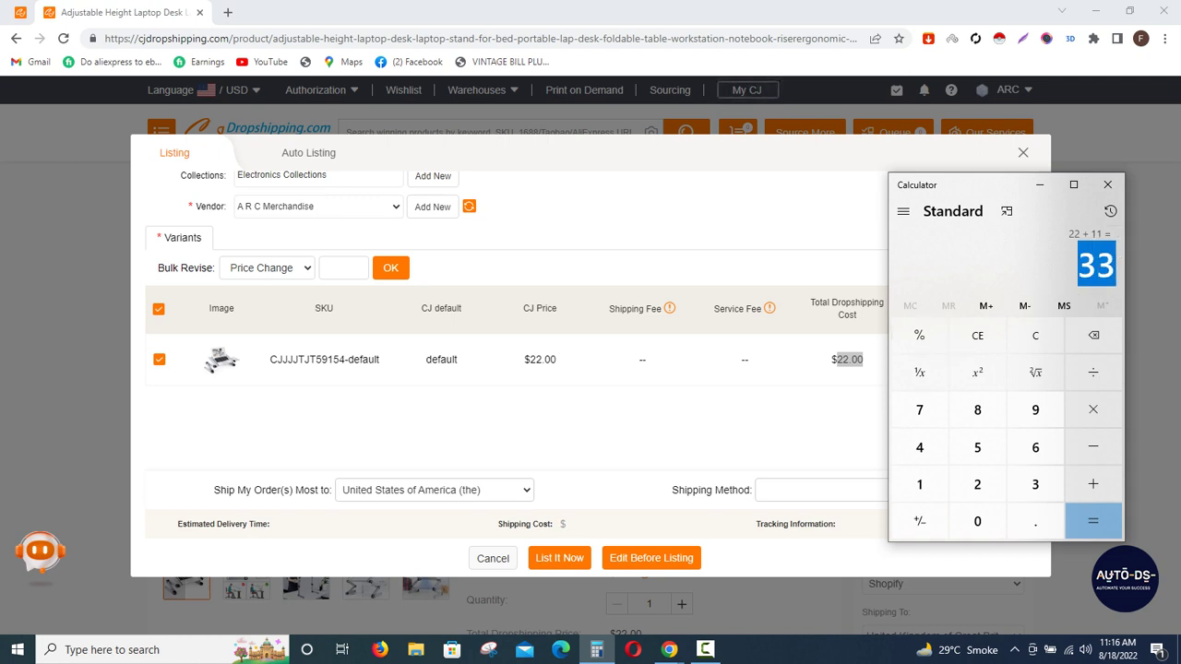
key("alt+Tab")
left_click(964, 360)
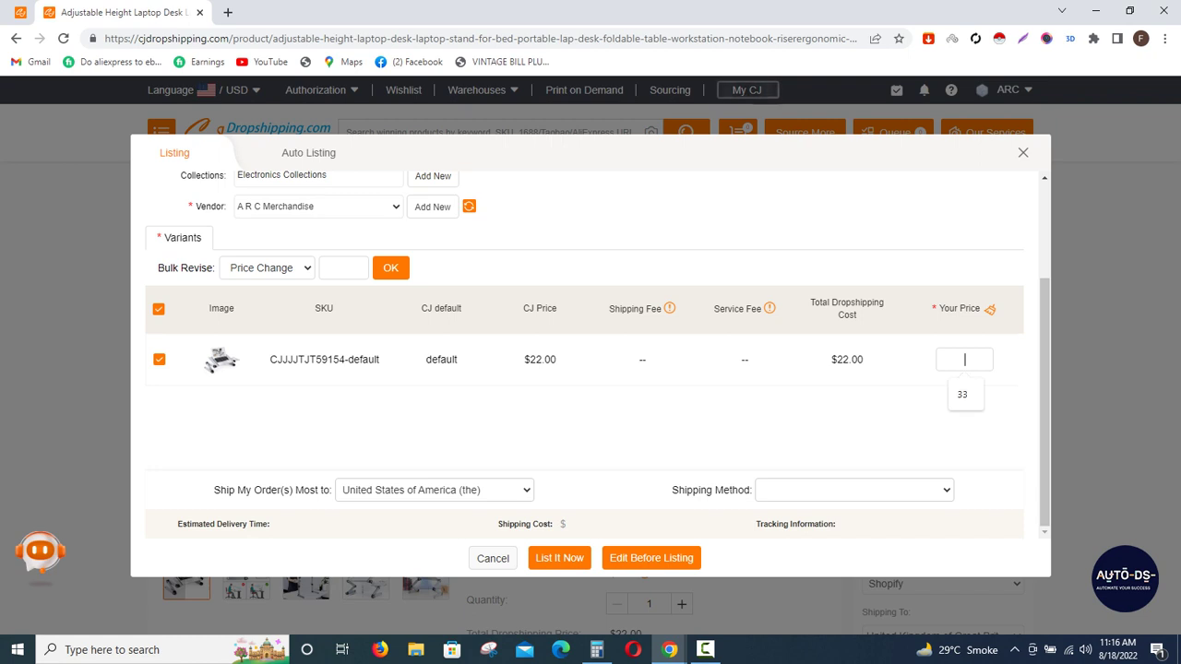
key("ctrl+v")
Set the listing's main order destination to the United Kingdom of Great Britain and Northern Ireland, with swiship uk as the shipping method
left_click(433, 490)
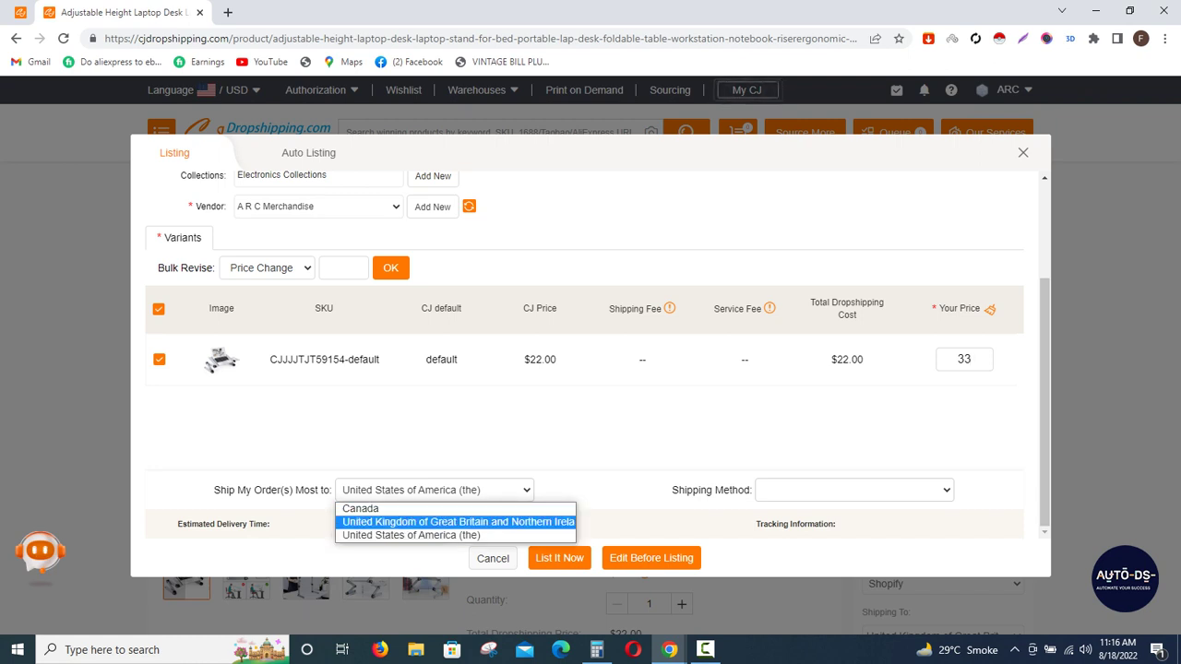
key("Return")
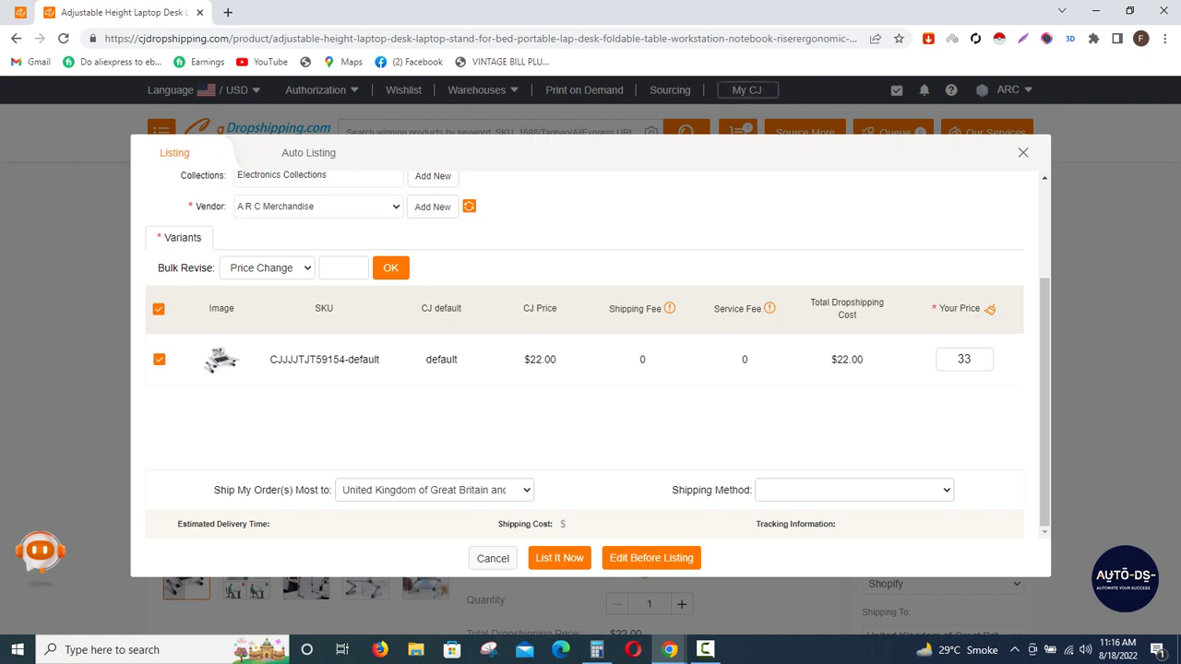
left_click(854, 490)
key("Down")
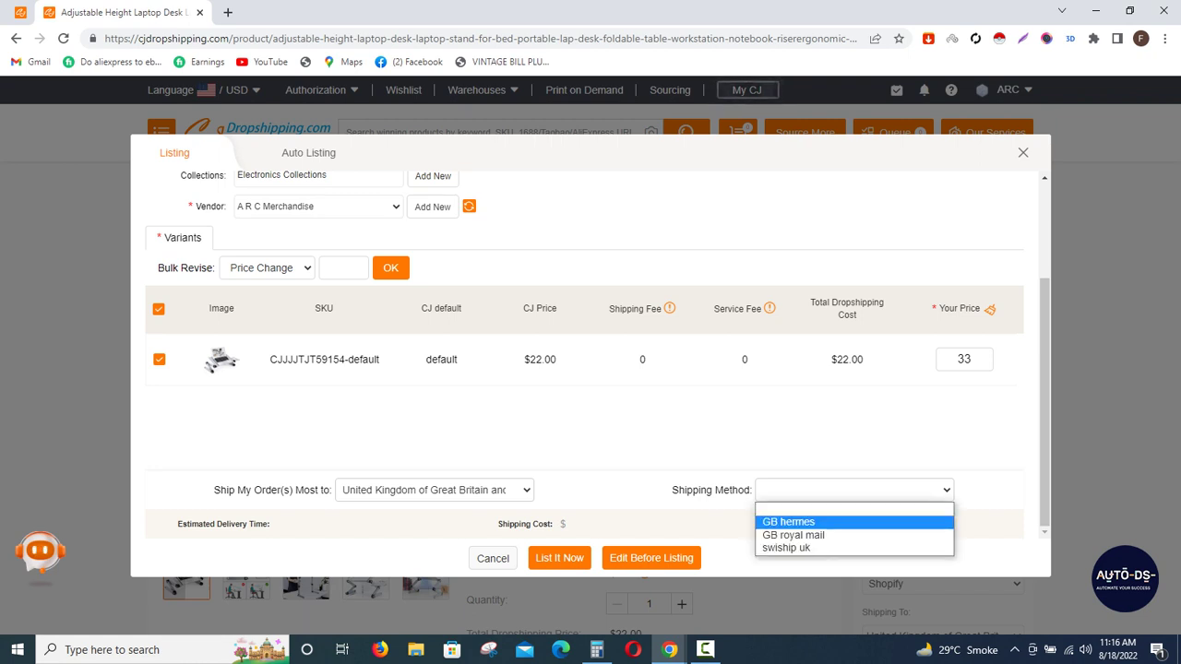
key("Down")
key("Down")
key("Up")
key("Up")
key("Down")
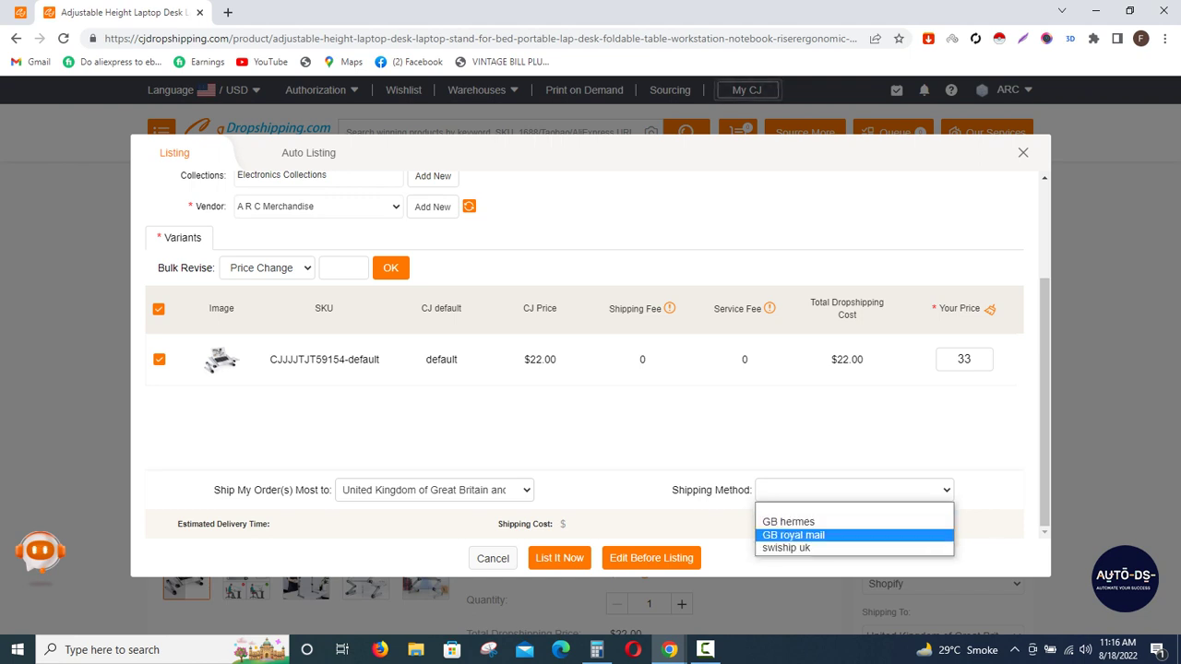
key("Down")
key("Return")
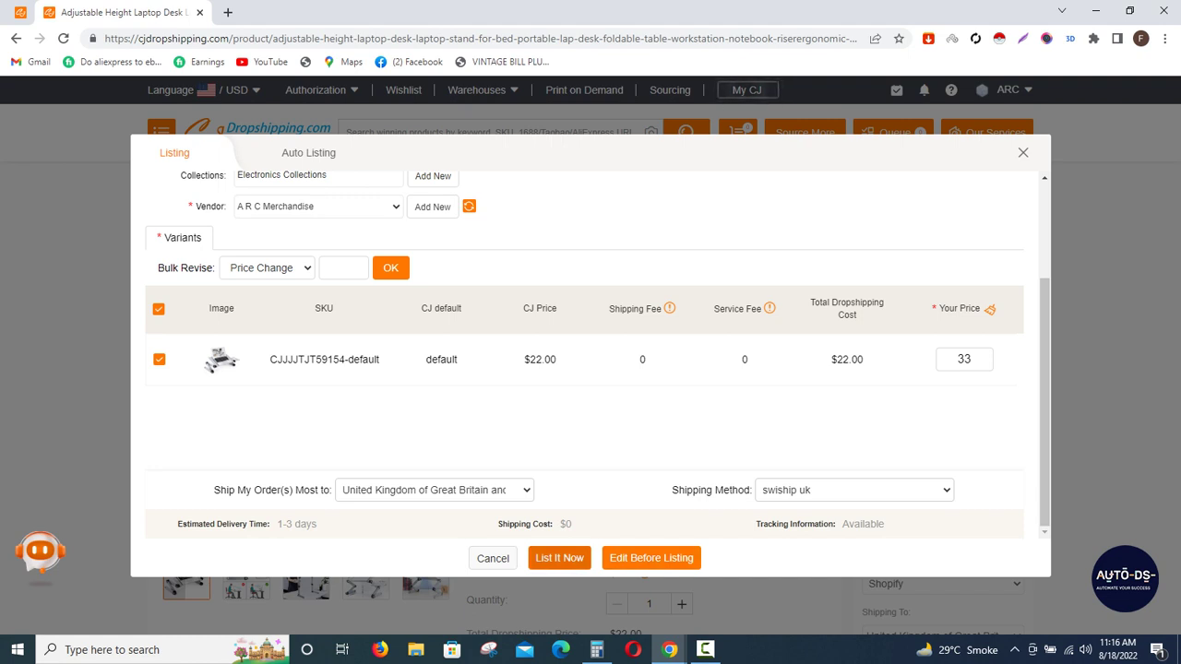
List the laptop desk to the Shopify store without further editing and return to its product page
left_click(561, 557)
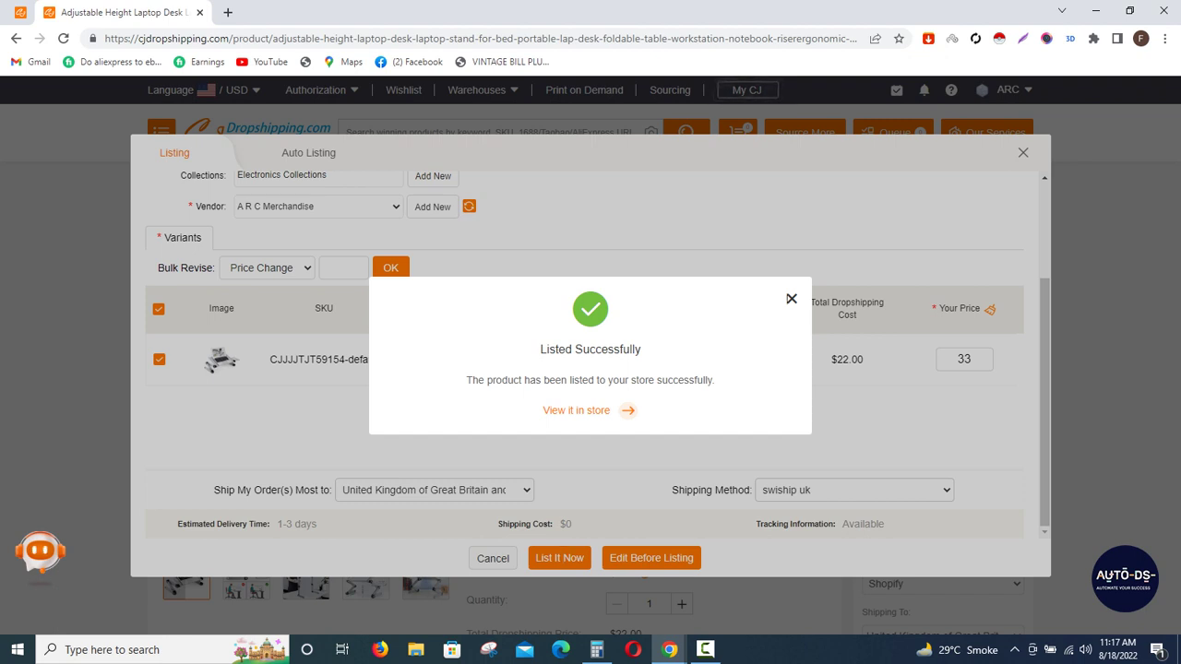
scroll(590, 369, "down", 3)
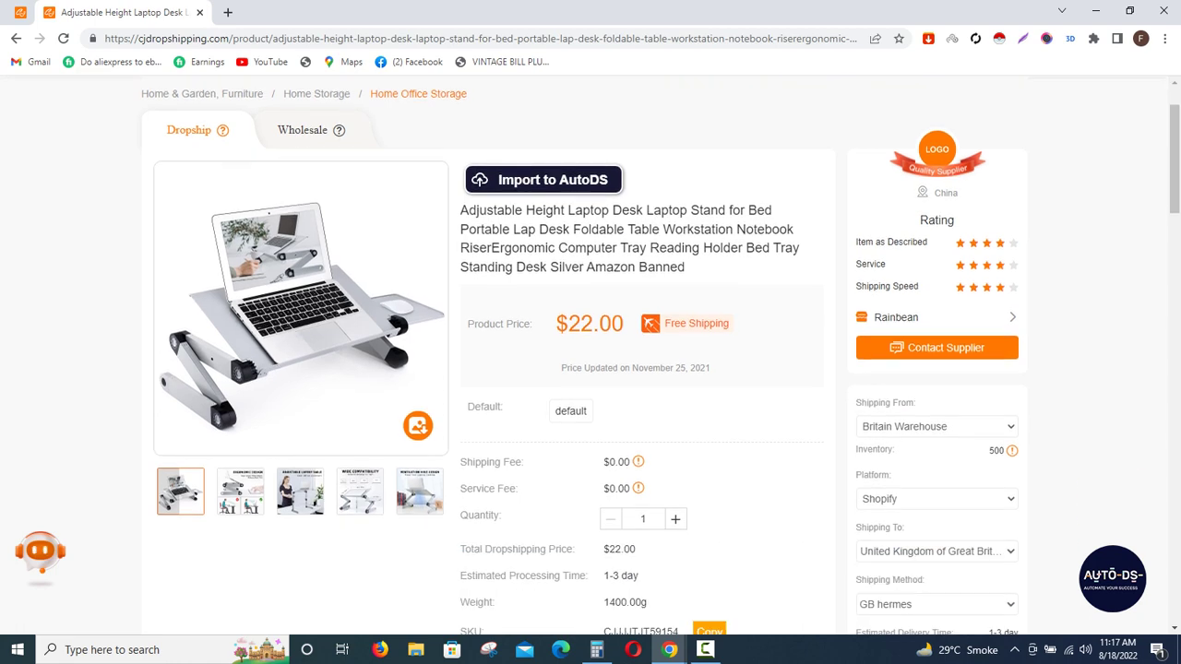
scroll(591, 370, "up", 3)
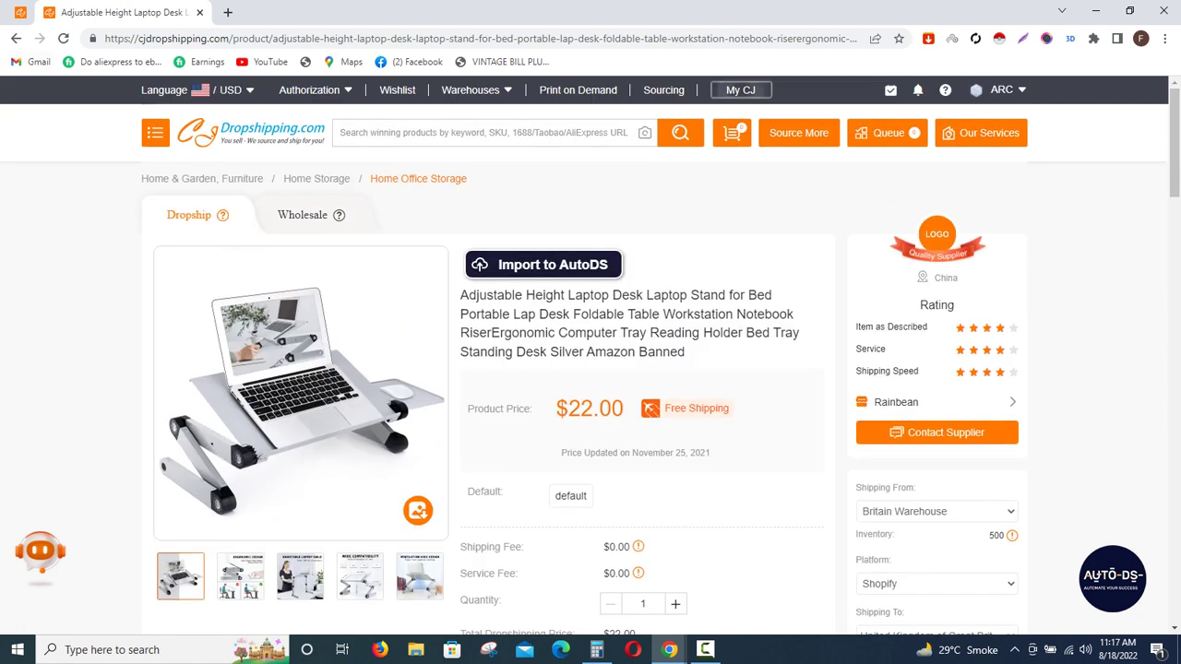
Open the listed products in My CJ, dismiss the assistant greeting and check the laptop desk's entry
left_click(740, 89)
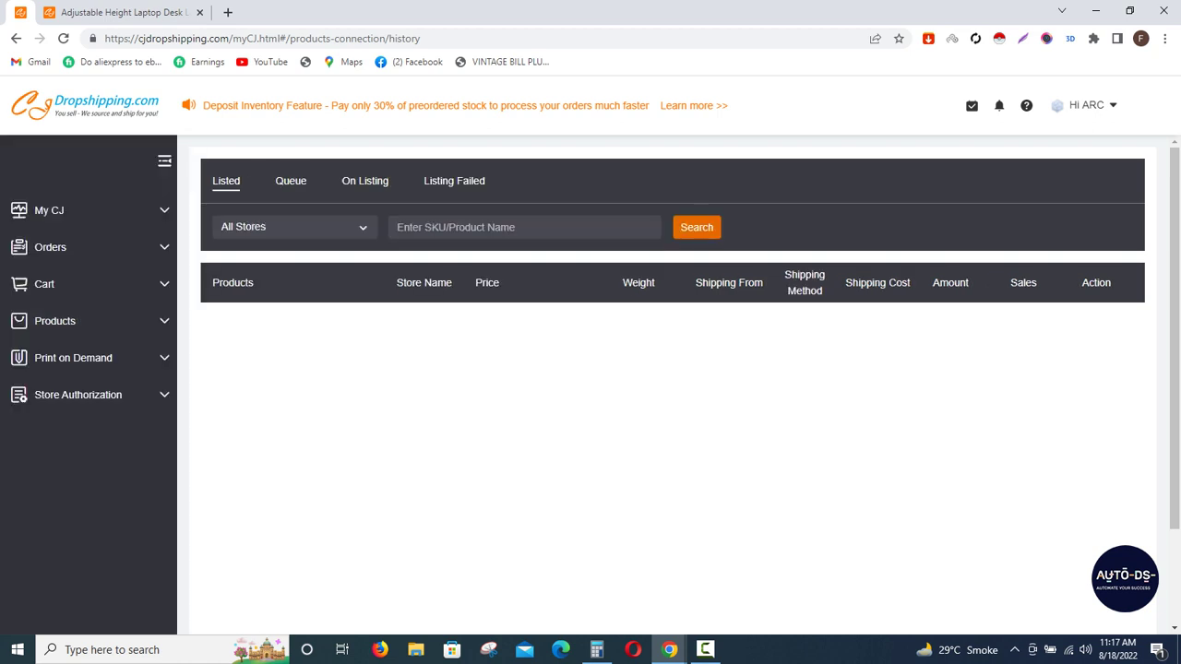
mouse_move(1092, 105)
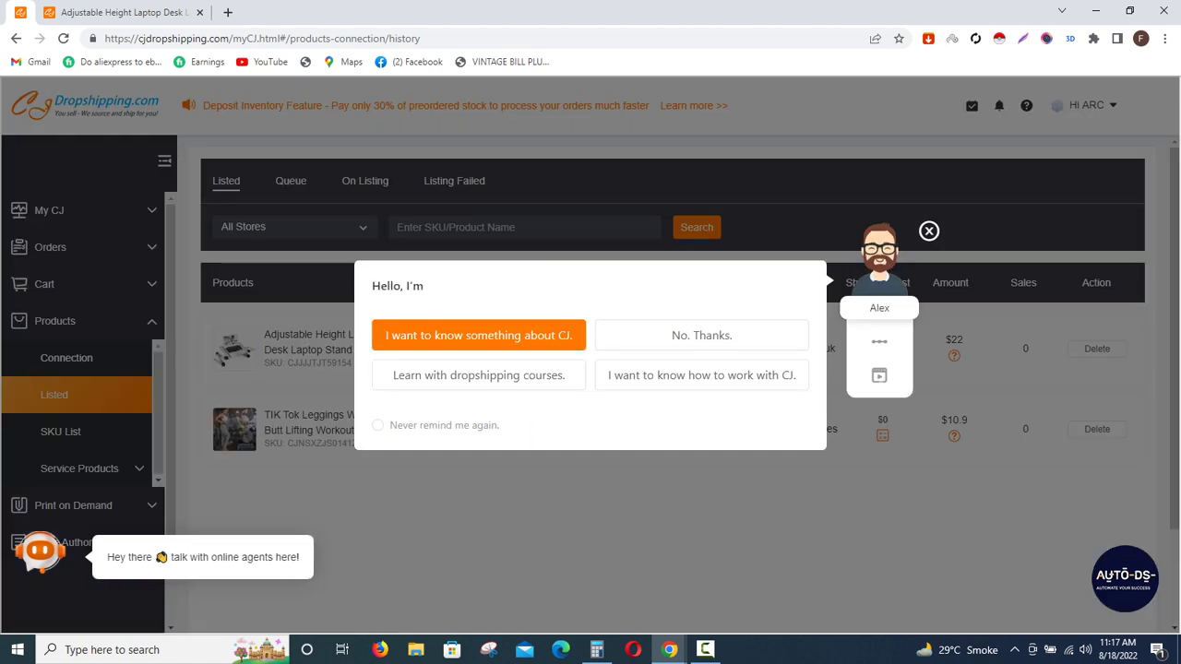
left_click(318, 343)
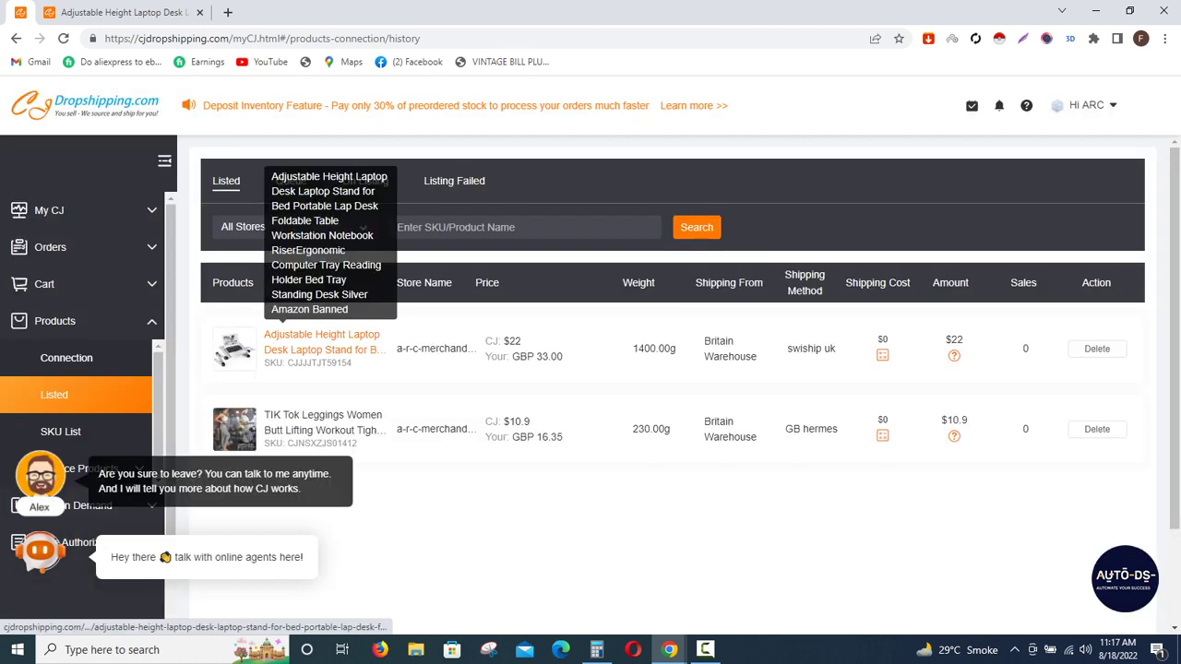
Review the listed products and check which stores are available for filtering them
scroll(671, 369, "down", 1)
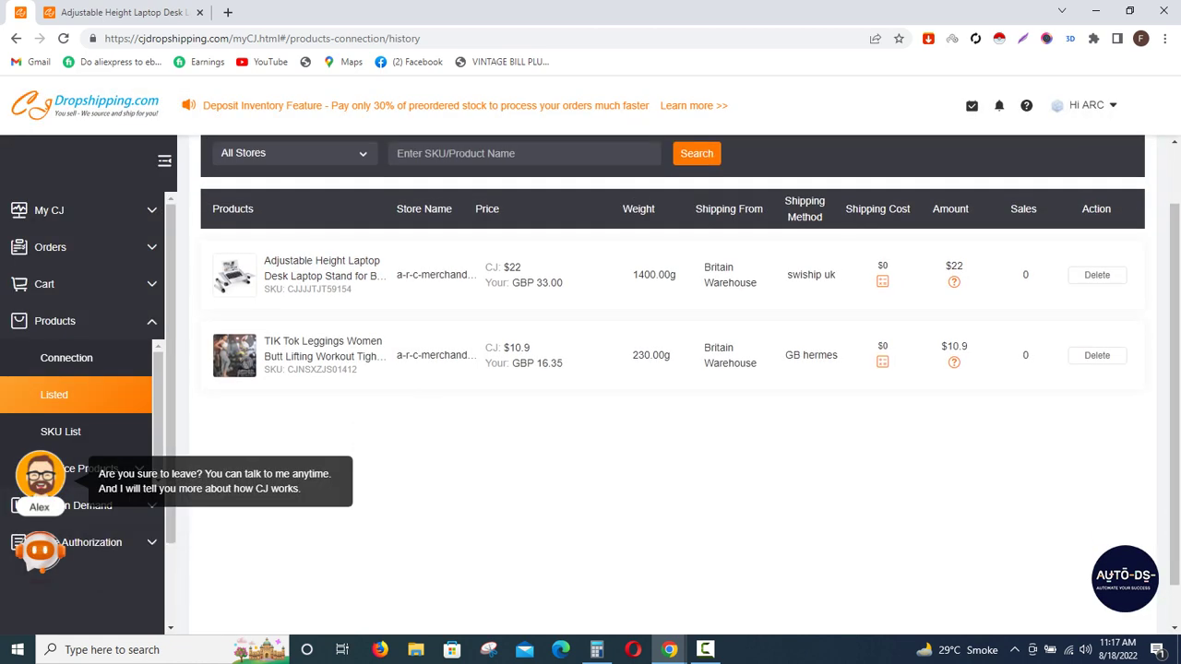
scroll(318, 343, "up", 1)
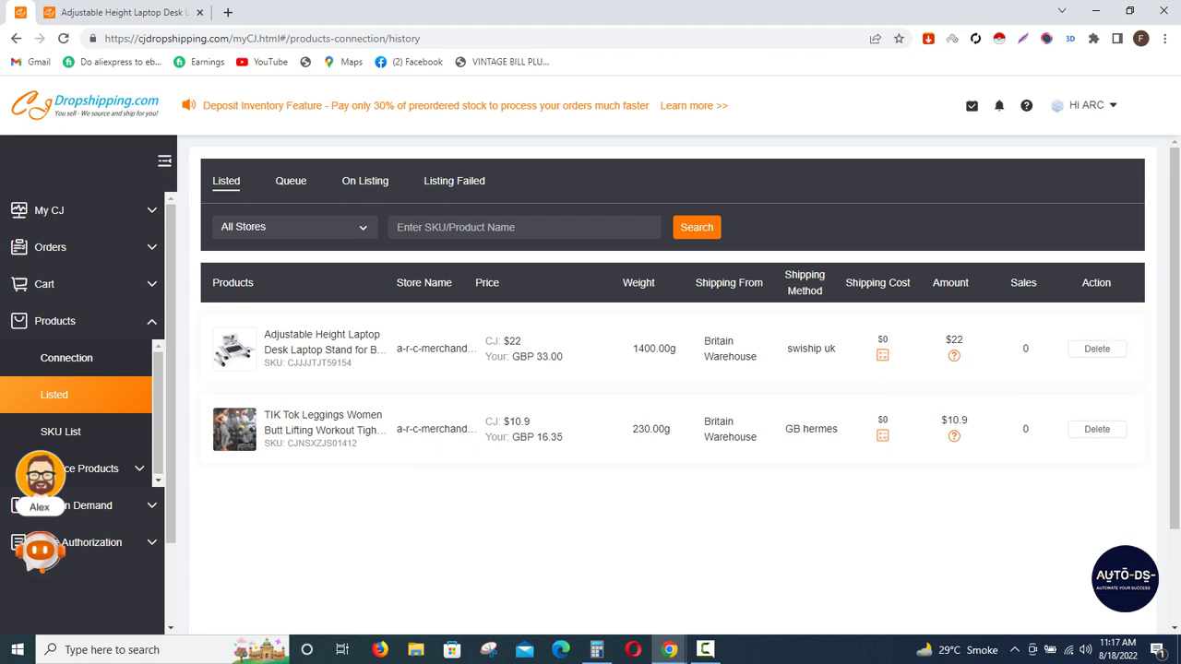
left_click(358, 227)
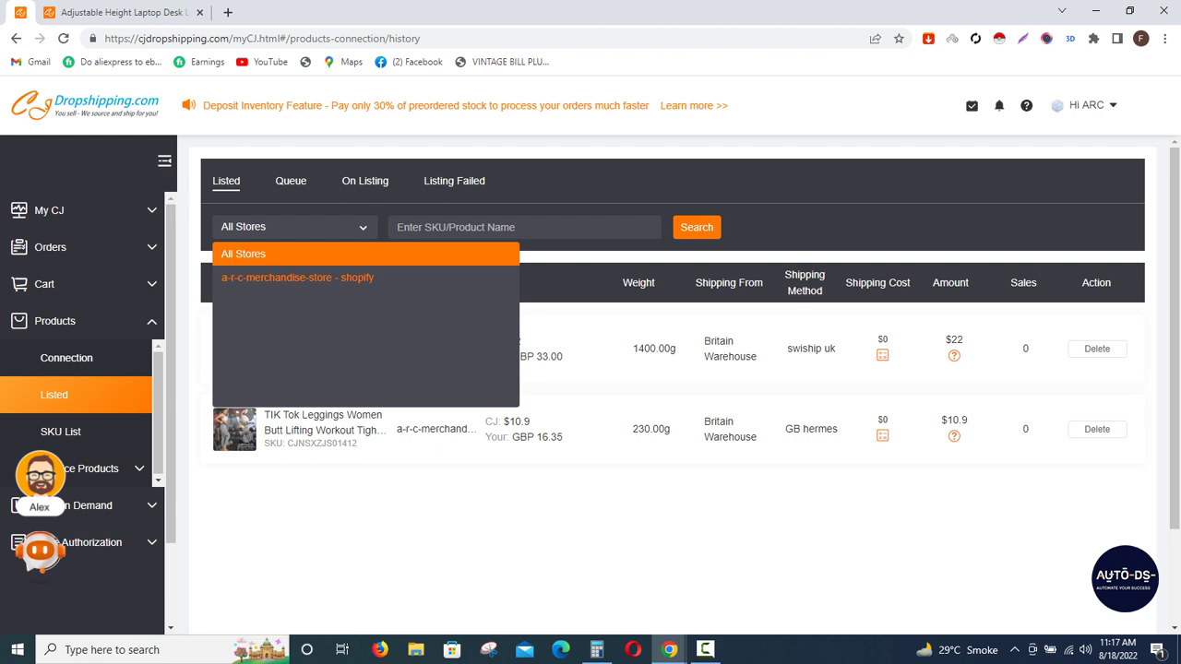
left_click(361, 227)
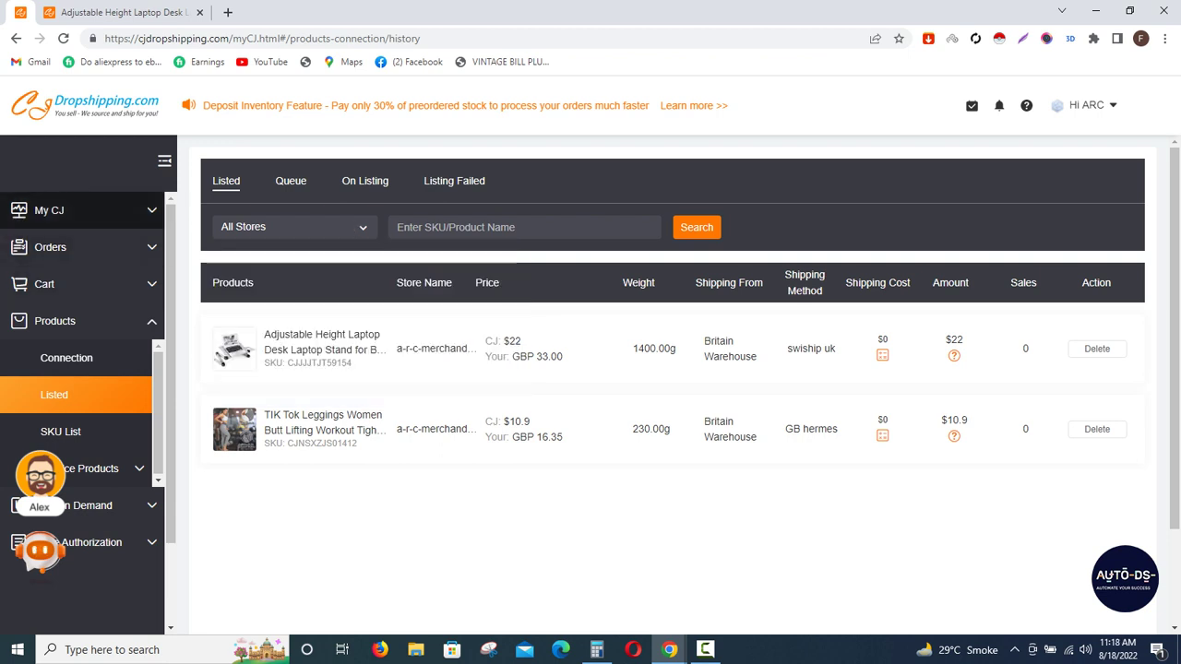
Open the My CJ dashboard and review the membership level, CJ Skills, bills and activated stores
left_click(63, 210)
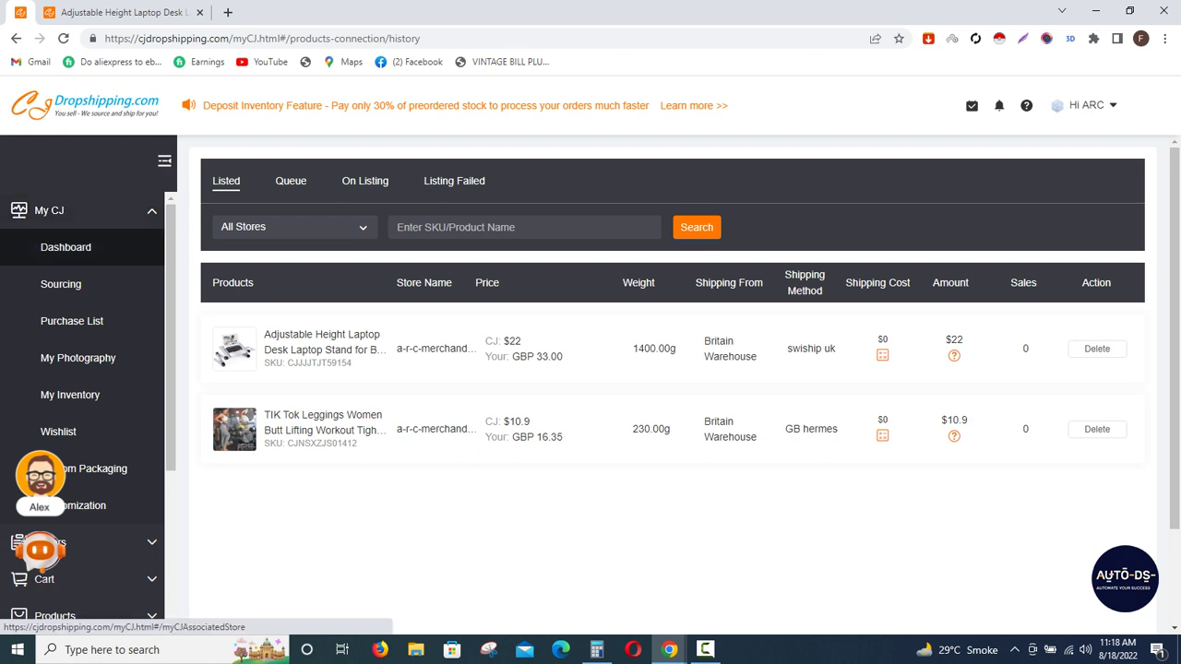
left_click(64, 247)
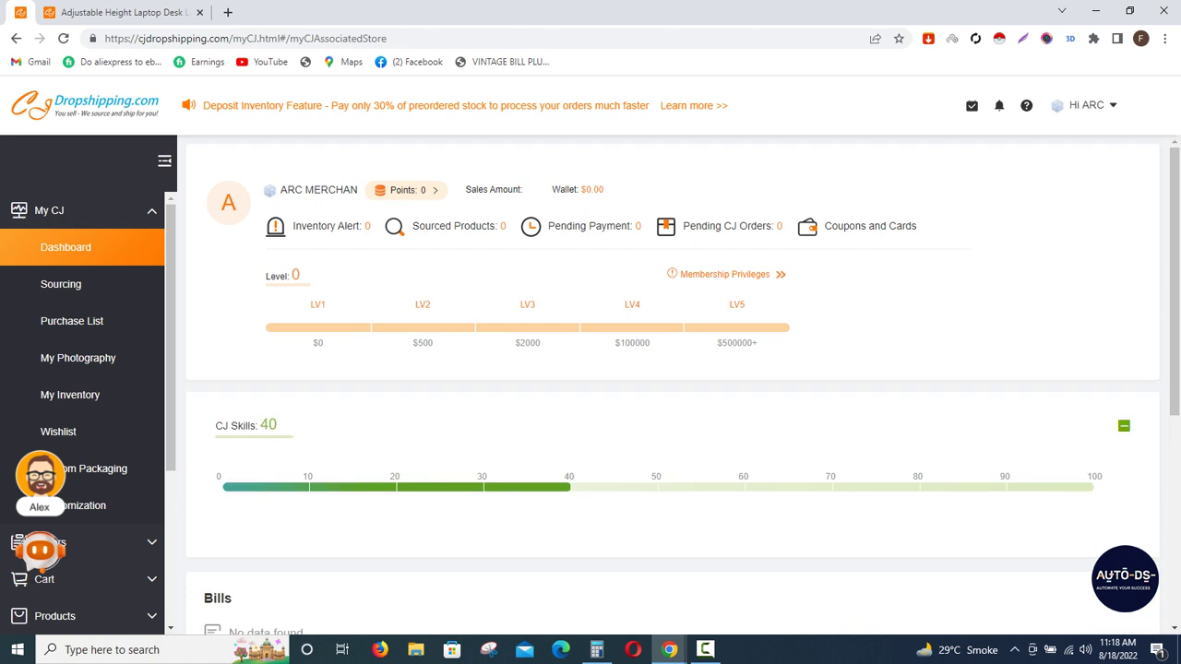
scroll(517, 277, "down", 1)
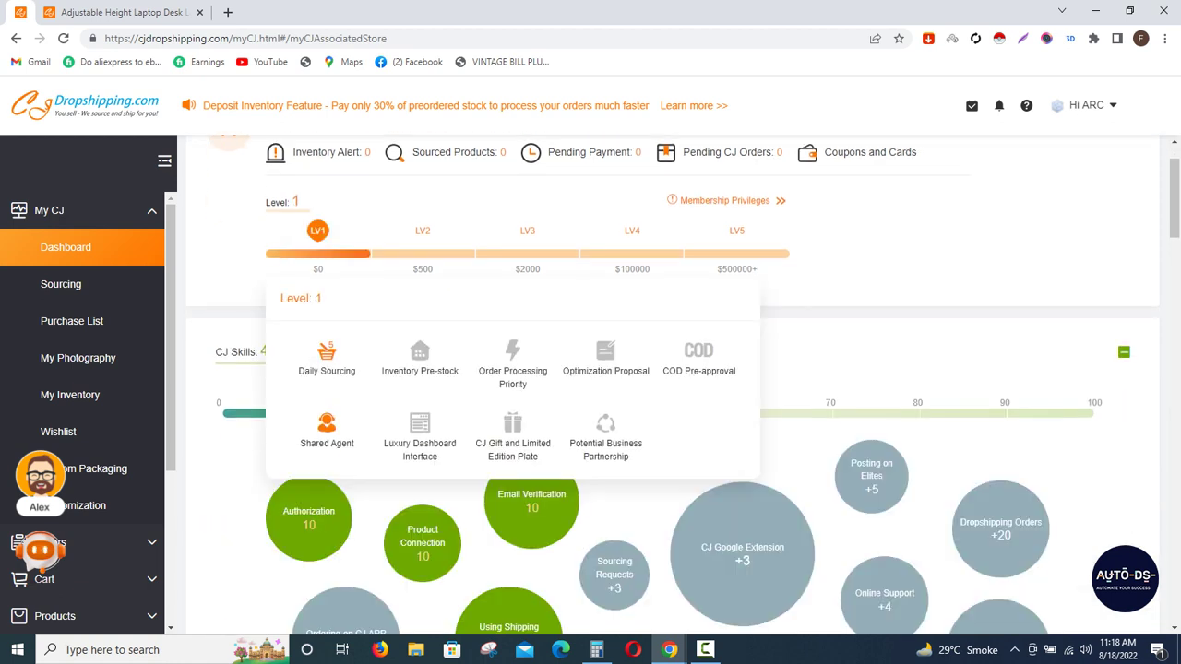
scroll(720, 200, "down", 1)
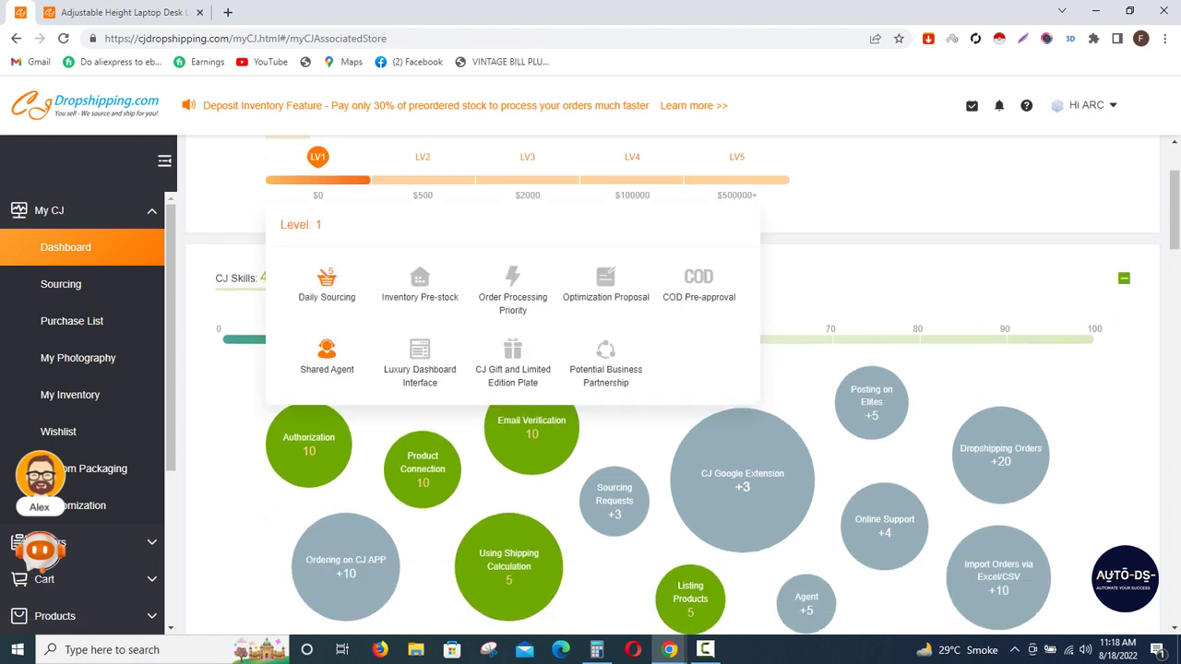
scroll(738, 277, "down", 2)
scroll(738, 323, "down", 4)
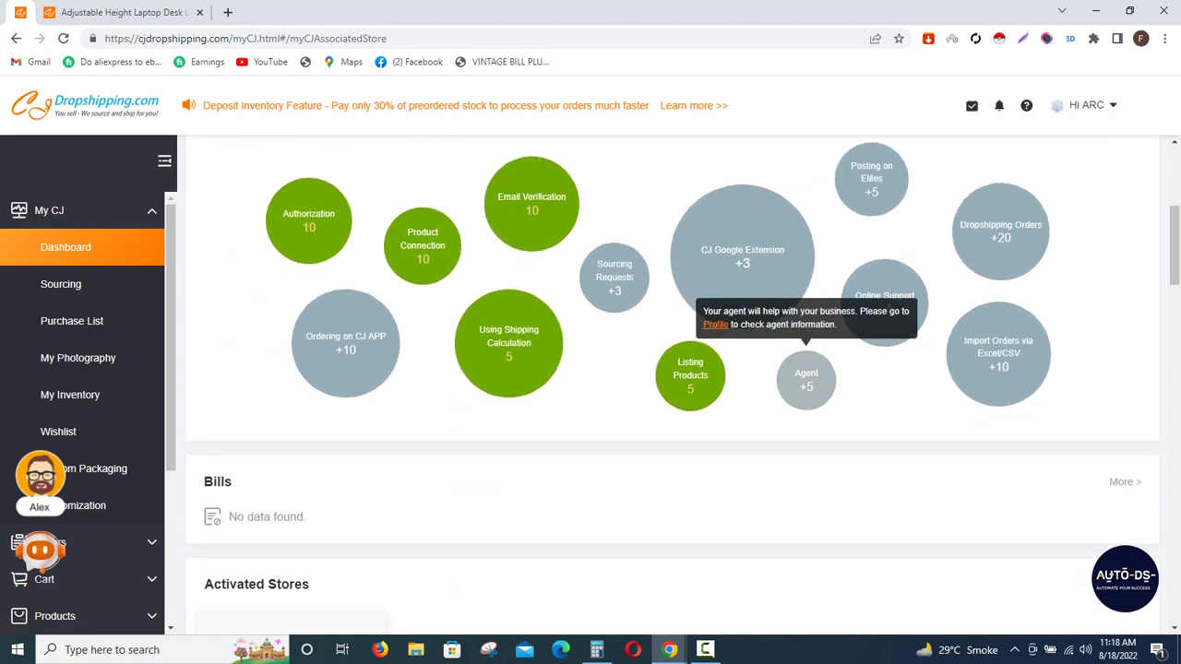
scroll(674, 296, "up", 3)
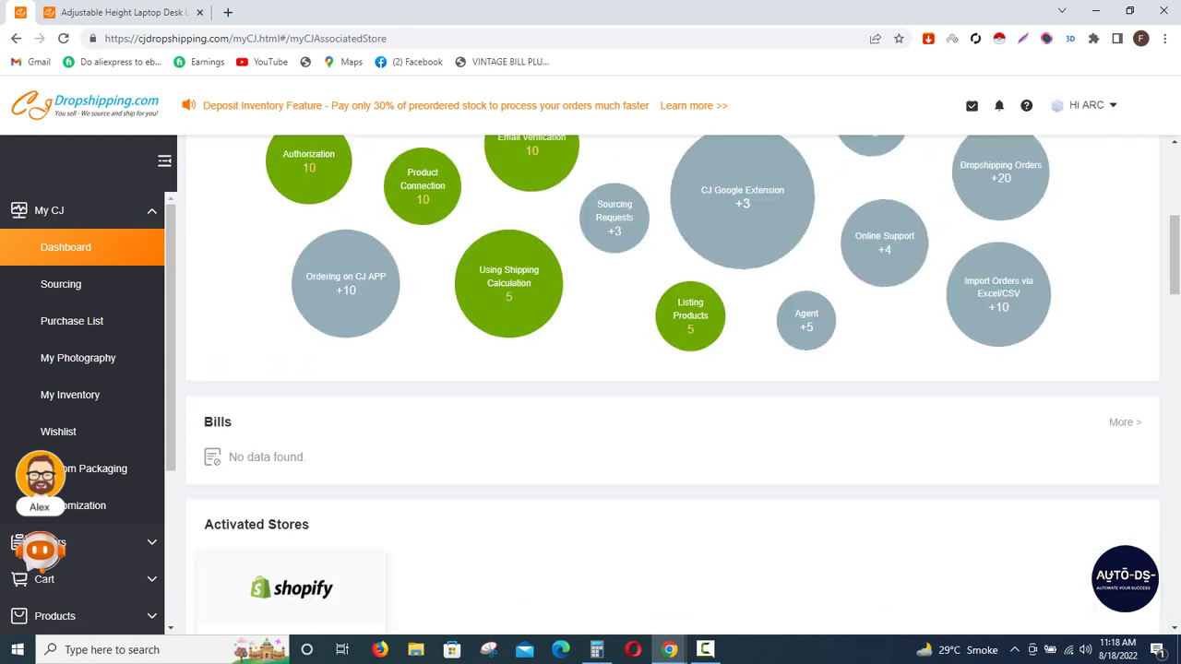
Open the Sourcing page and look over the remaining My CJ sections
left_click(61, 284)
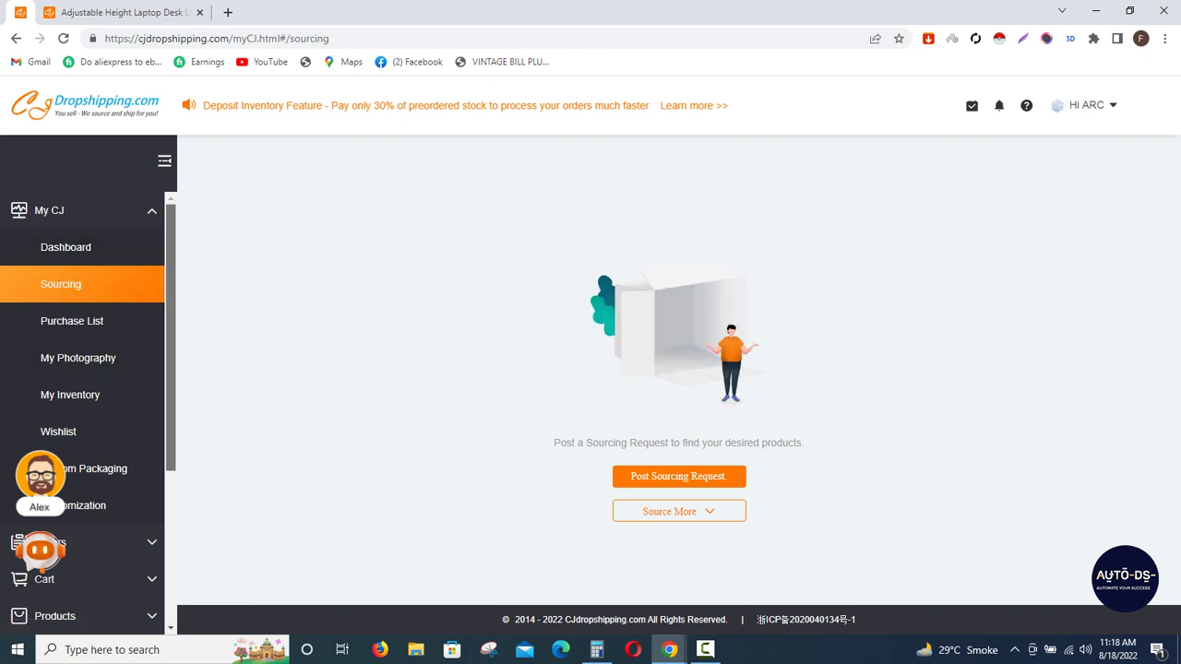
scroll(83, 369, "down", 1)
scroll(83, 276, "down", 2)
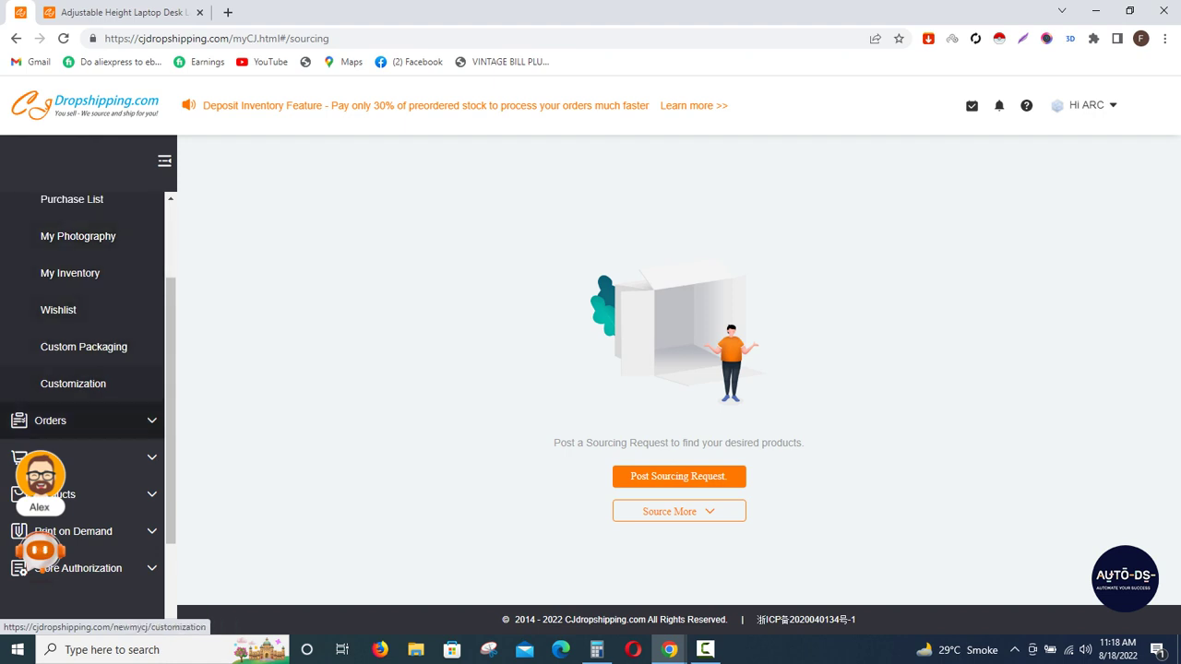
scroll(74, 383, "down", 3)
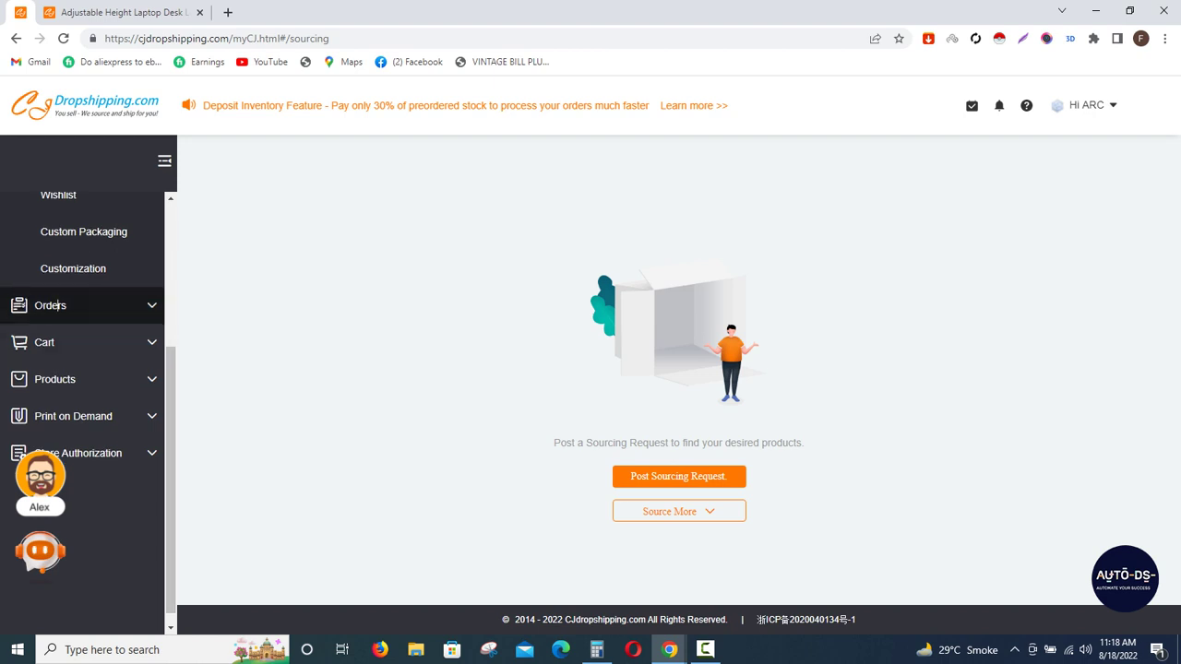
Look through the Orders and Products sections and reopen the listed products to check both entries
left_click(58, 305)
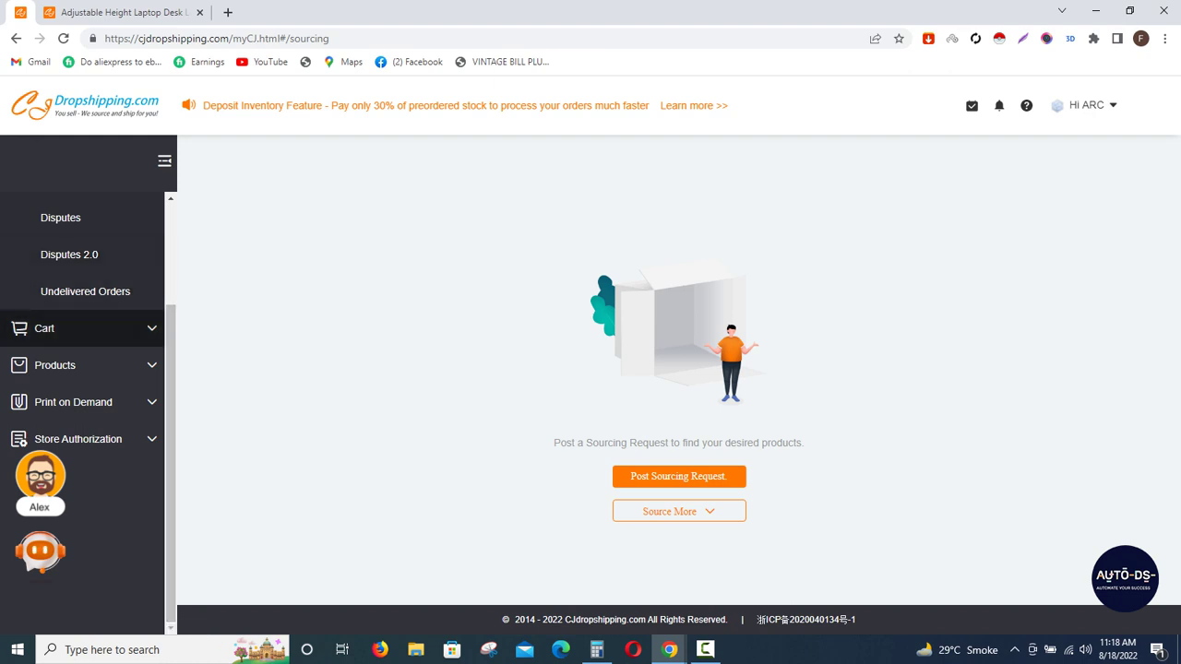
left_click(147, 352)
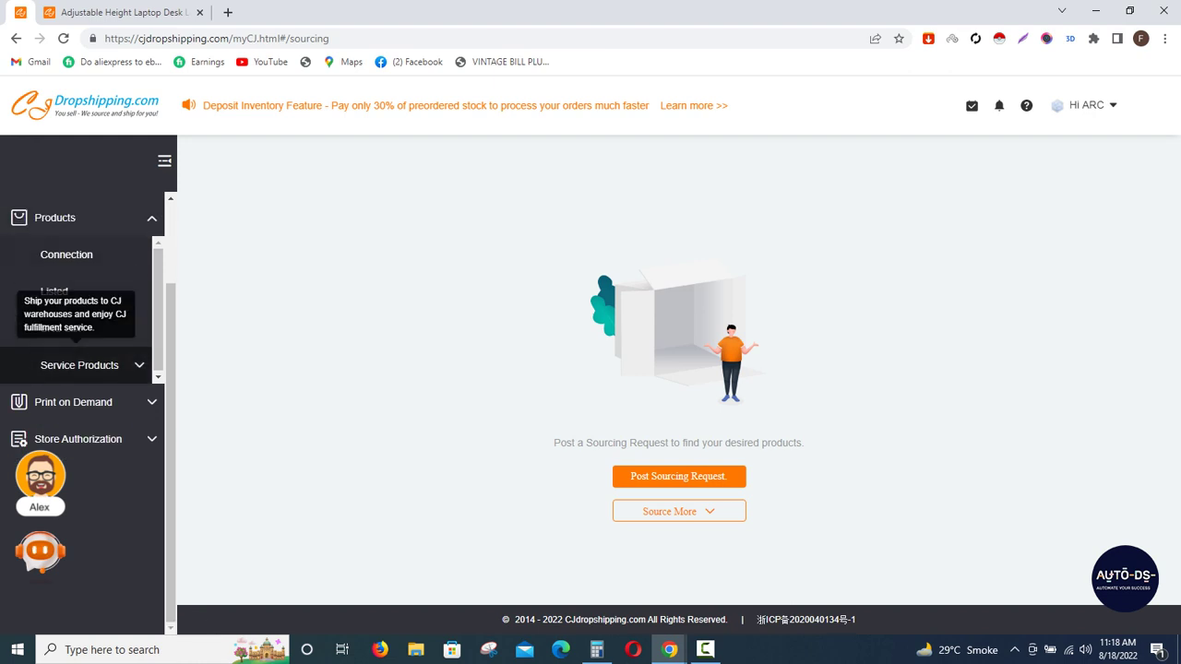
left_click(54, 291)
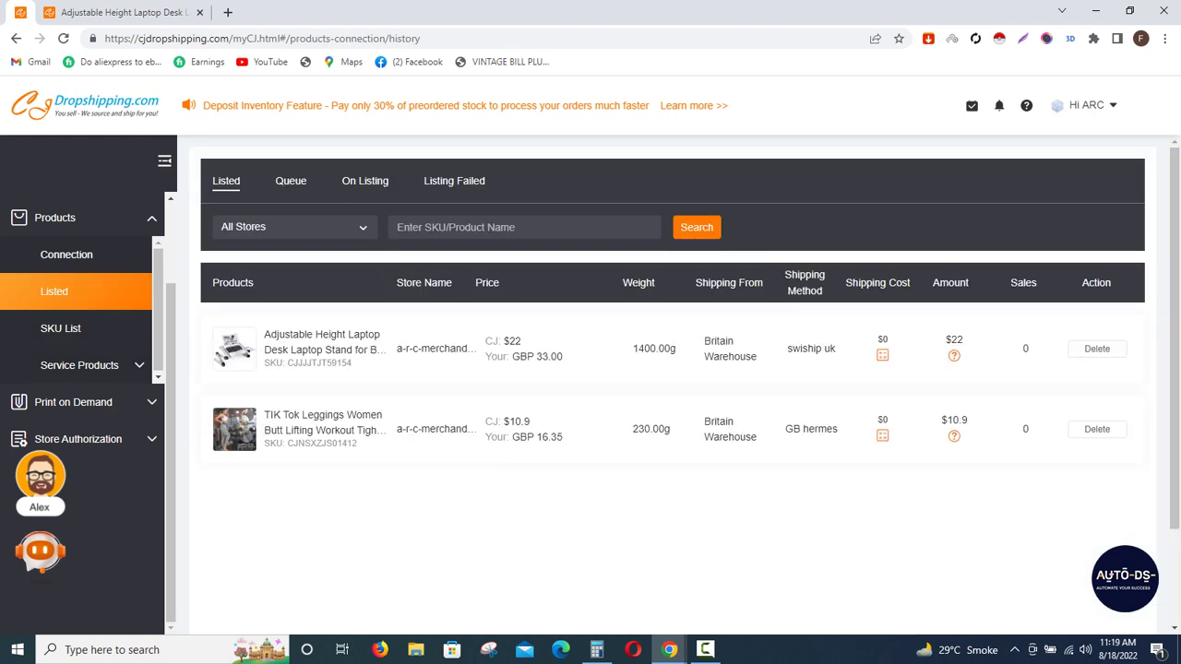
scroll(672, 388, "down", 1)
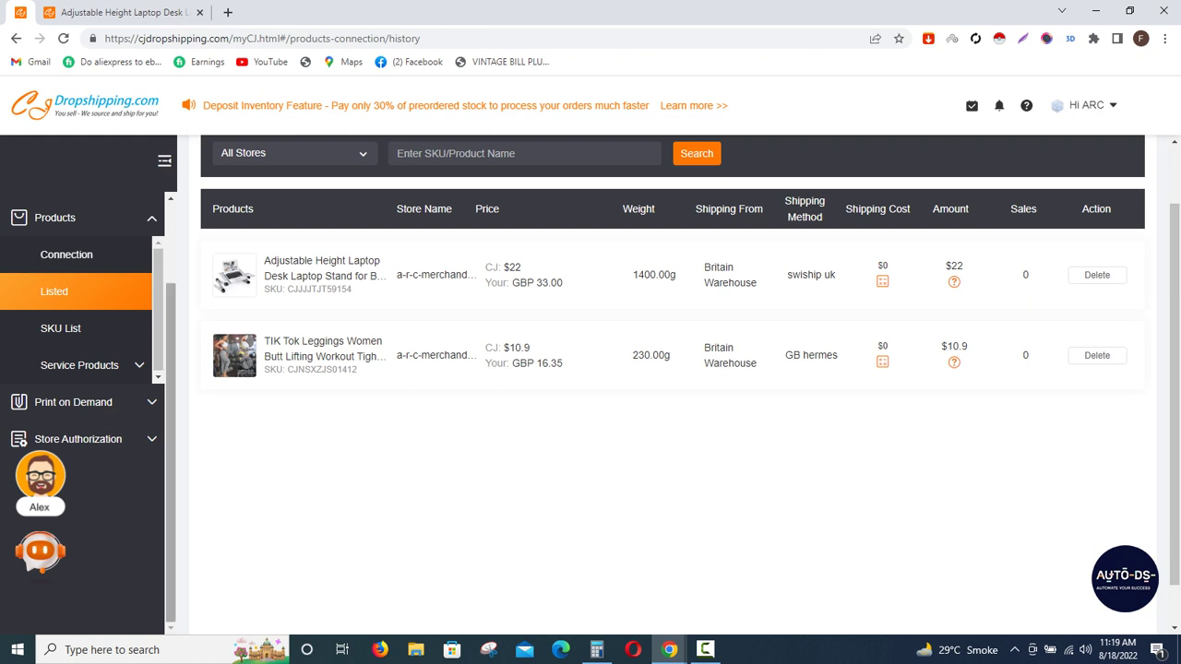
Examine the Print on Demand options and the platforms offered for store authorization
left_click(112, 402)
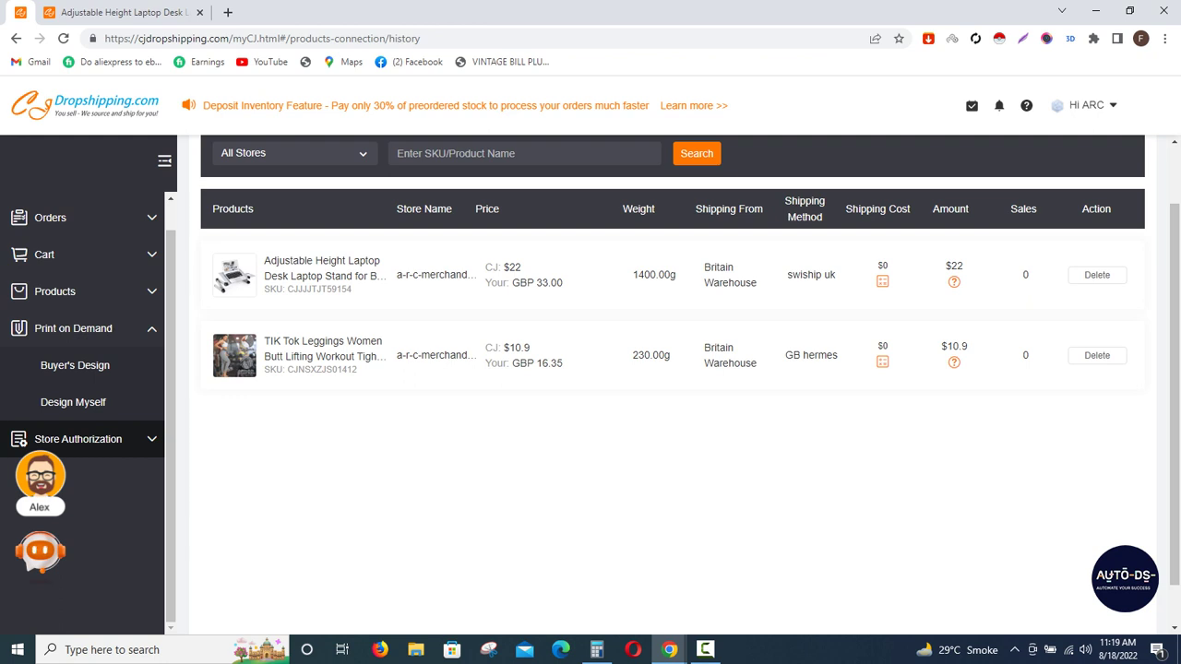
left_click(146, 426)
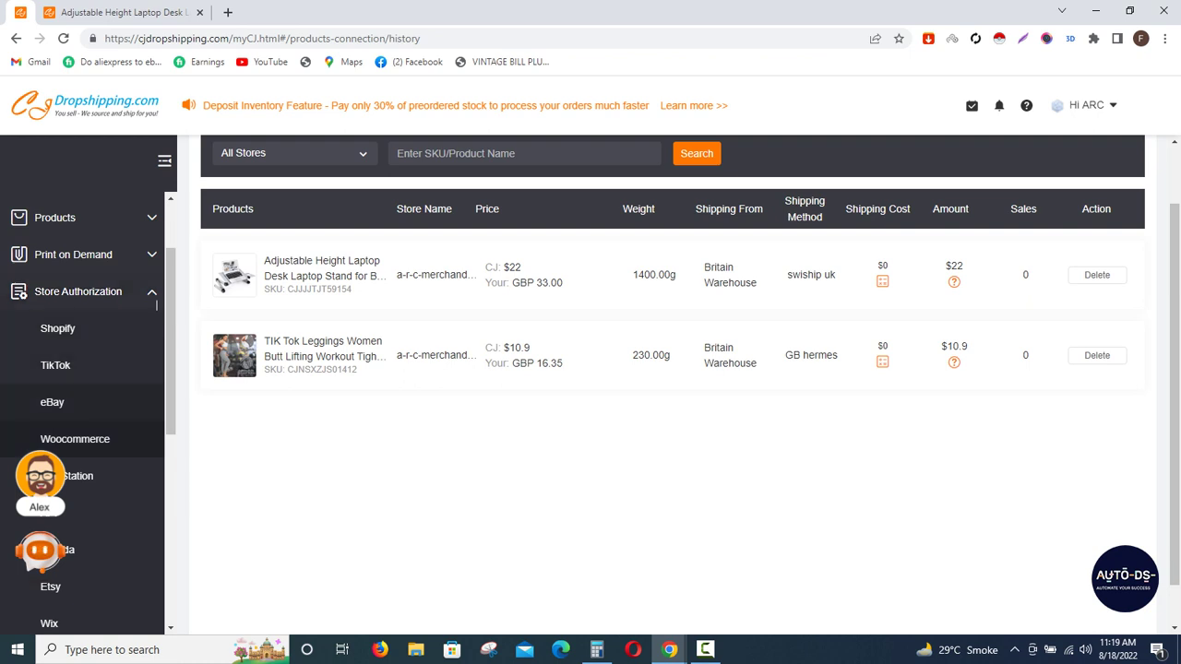
scroll(83, 402, "down", 5)
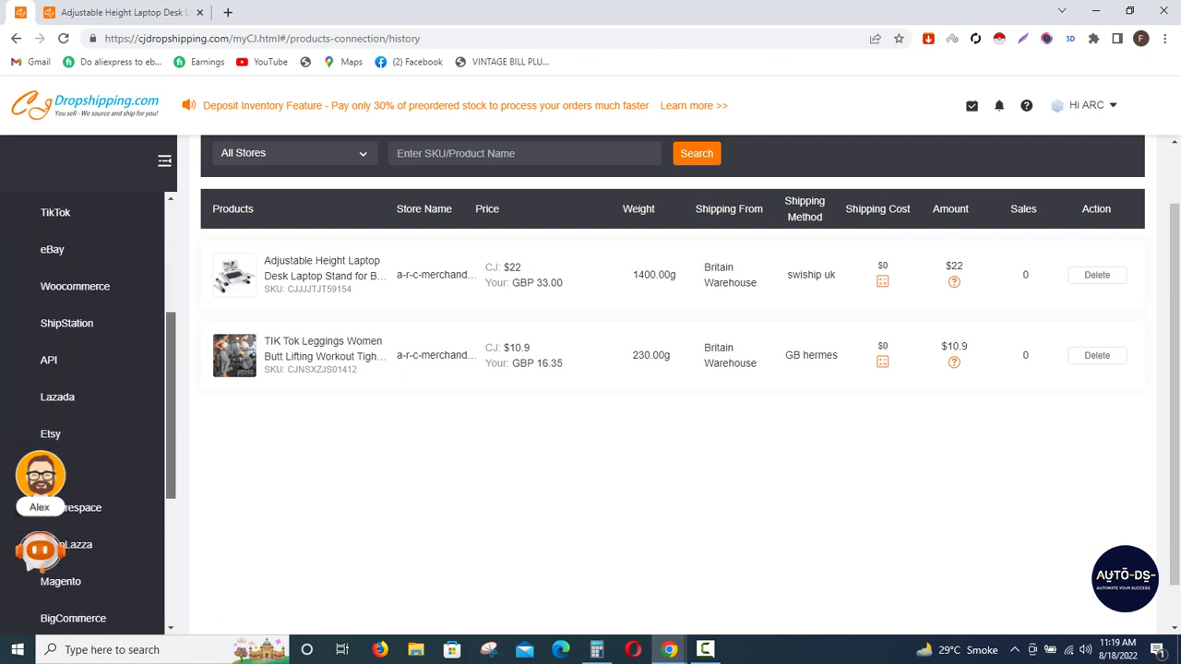
scroll(83, 369, "down", 1)
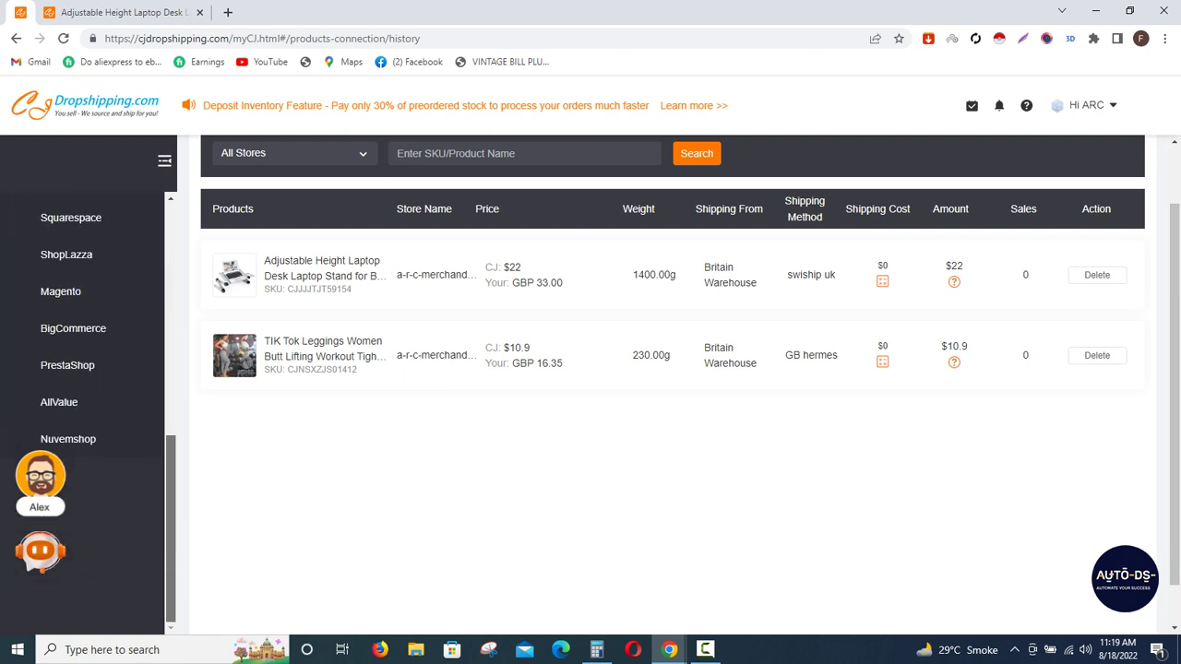
scroll(157, 324, "up", 8)
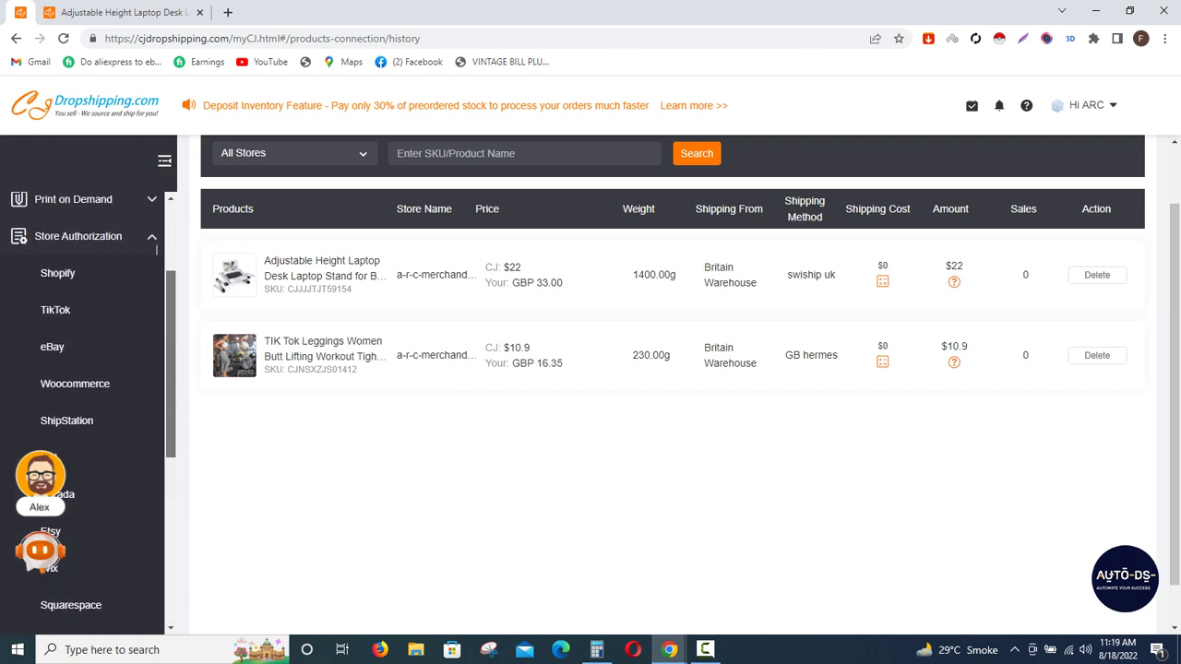
scroll(157, 325, "up", 2)
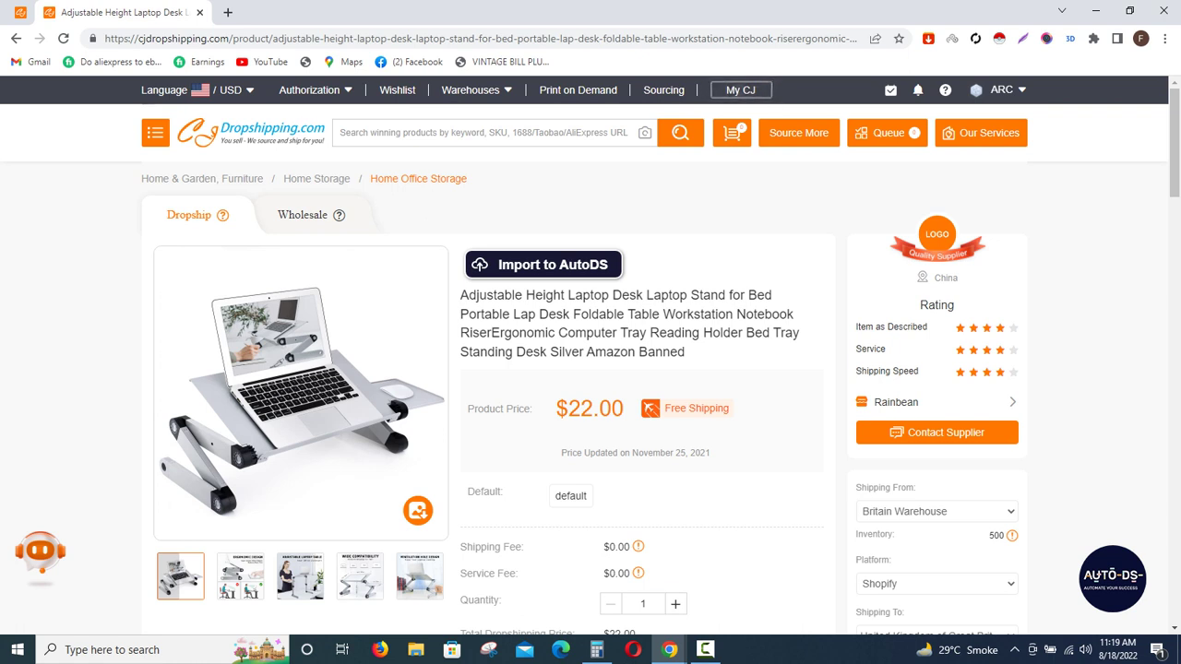
Return to the laptop desk's product page and check the authorization platforms, warehouses and product details
mouse_move(314, 90)
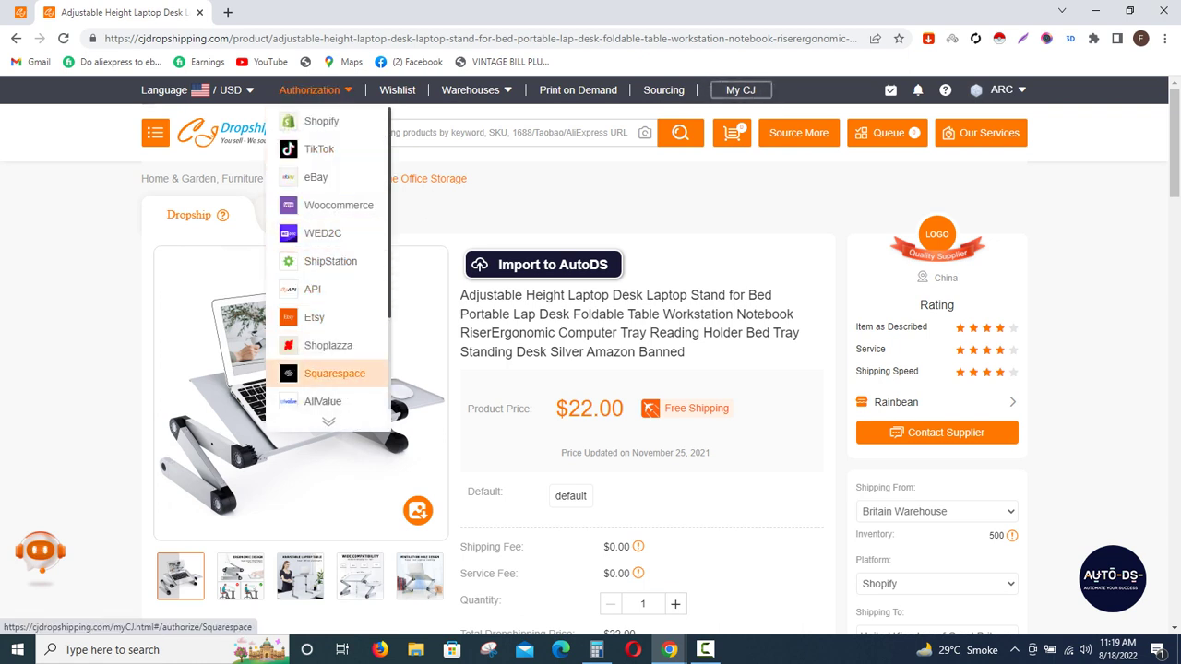
mouse_move(473, 90)
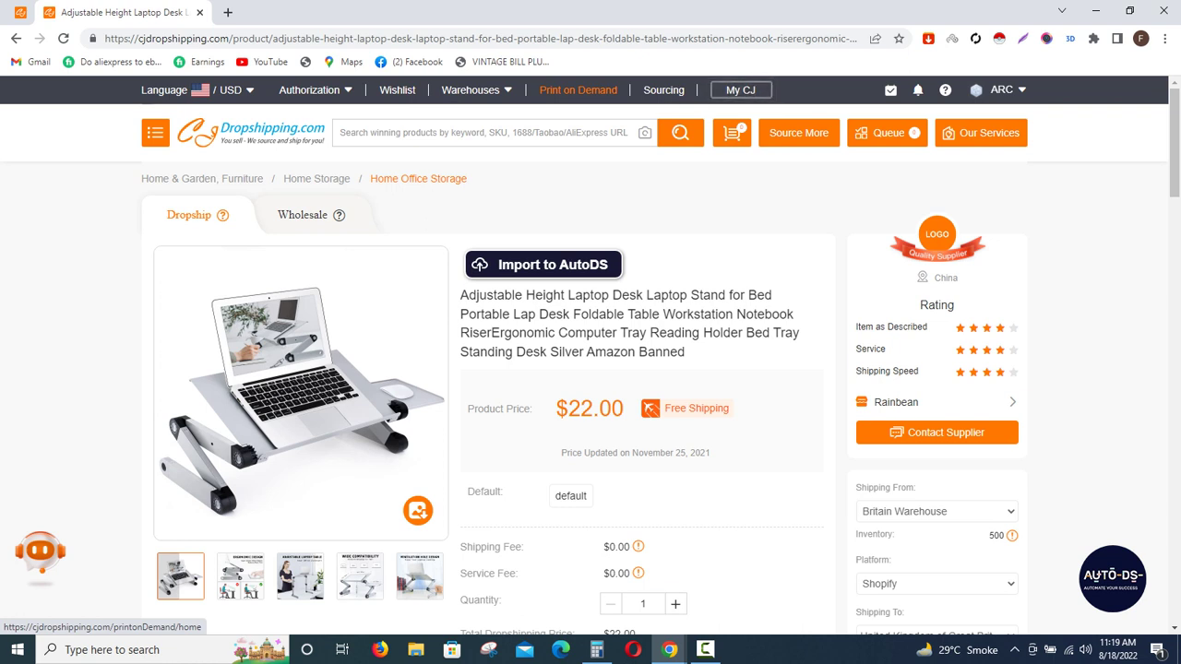
scroll(591, 355, "down", 2)
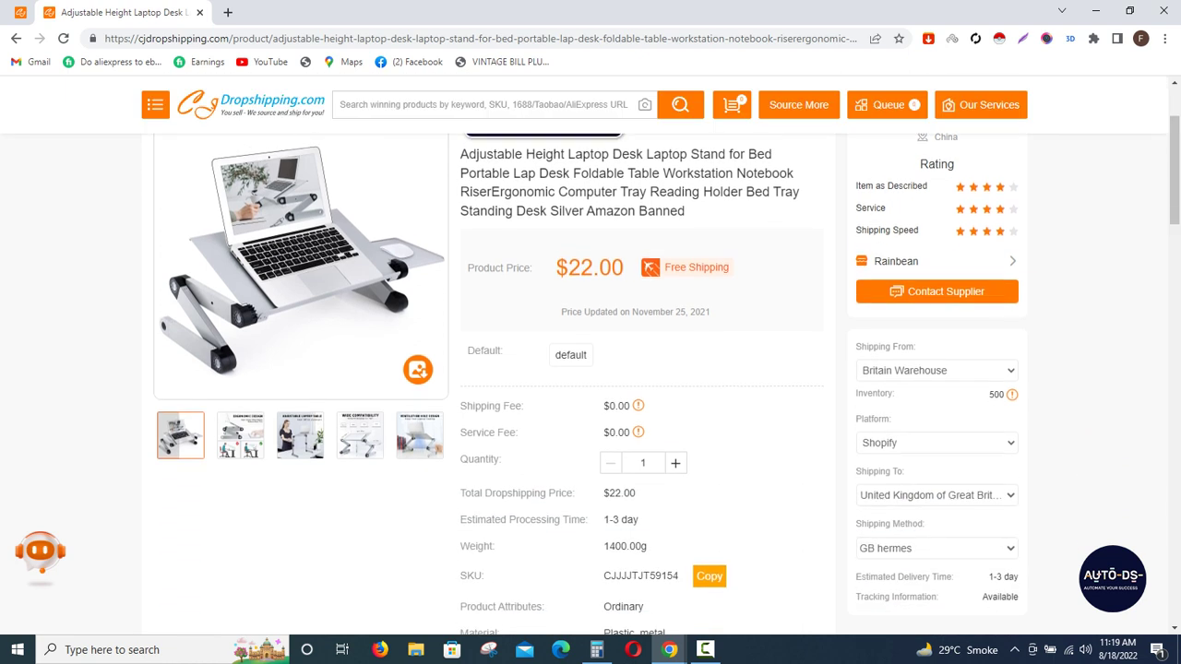
scroll(590, 355, "down", 3)
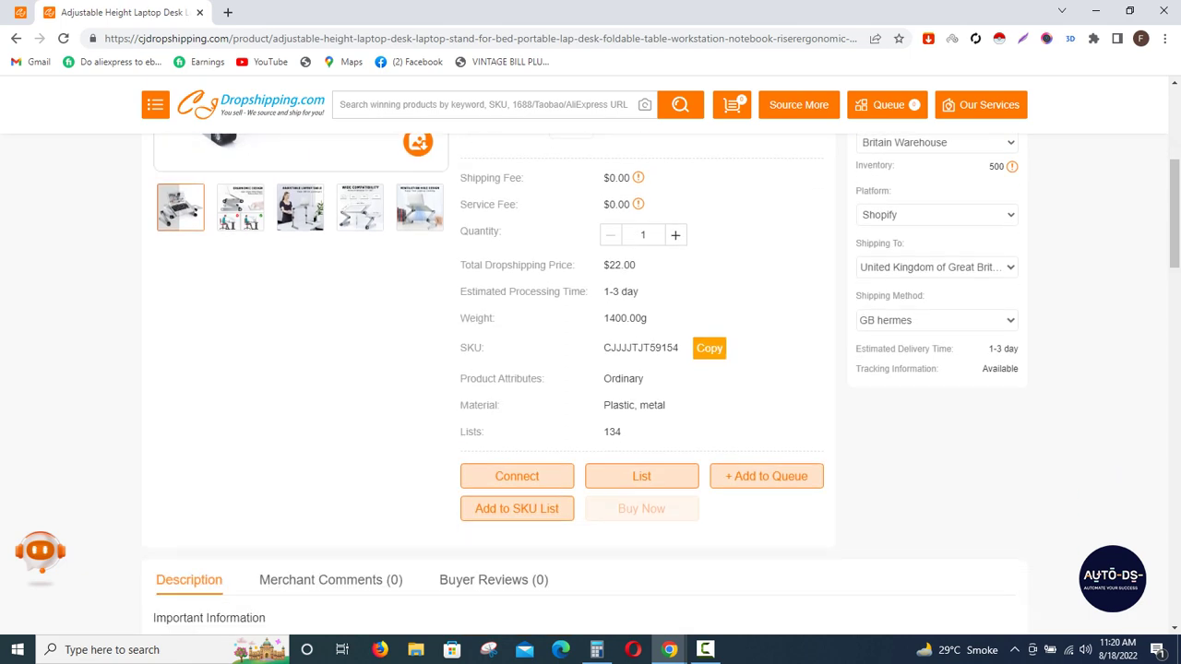
Examine the laptop desk's description, the recommended products and the view history on its product page
scroll(590, 355, "down", 4)
scroll(479, 369, "down", 9)
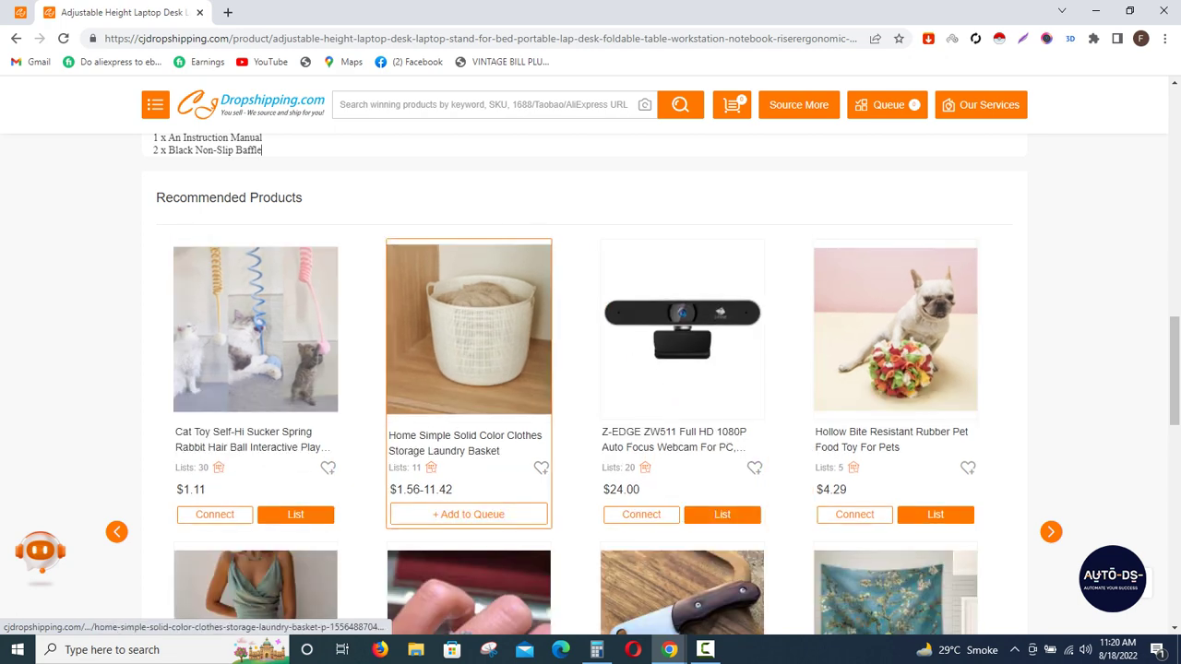
scroll(469, 369, "down", 2)
scroll(256, 277, "down", 1)
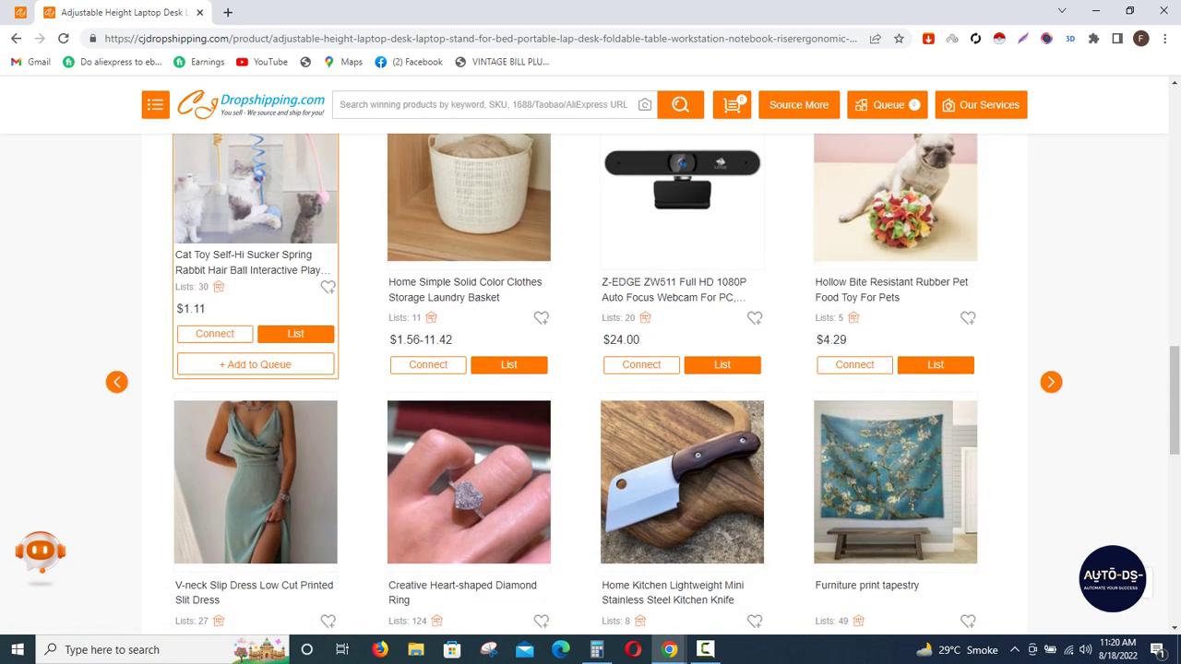
scroll(895, 277, "down", 1)
scroll(895, 276, "down", 3)
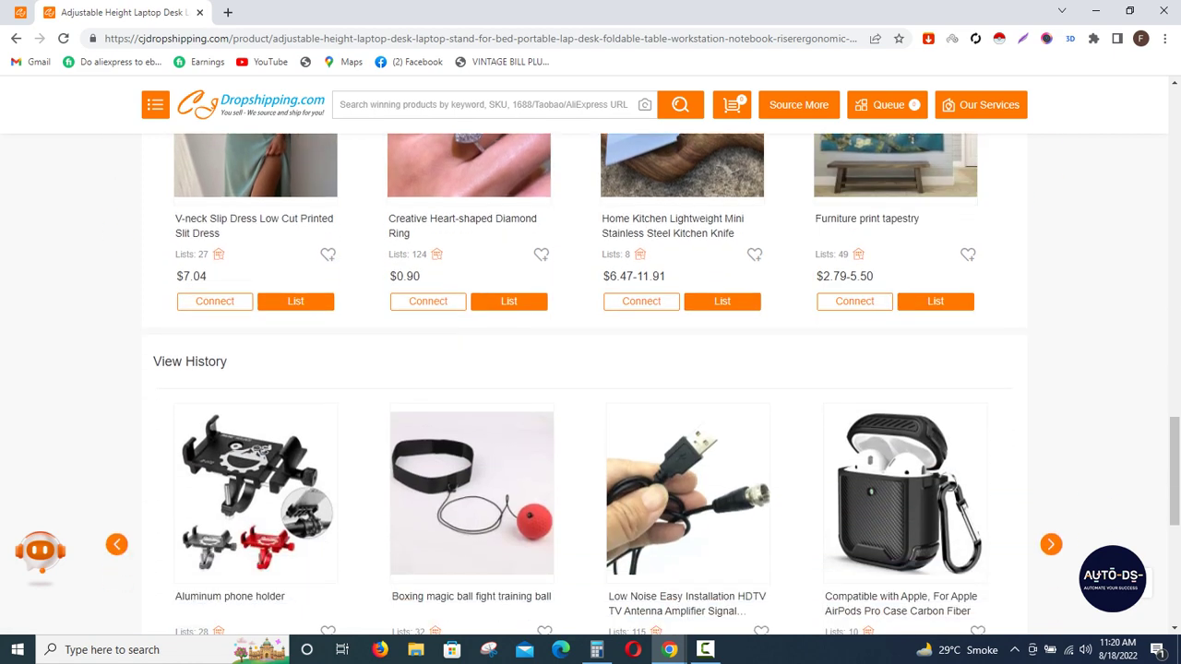
scroll(256, 369, "down", 2)
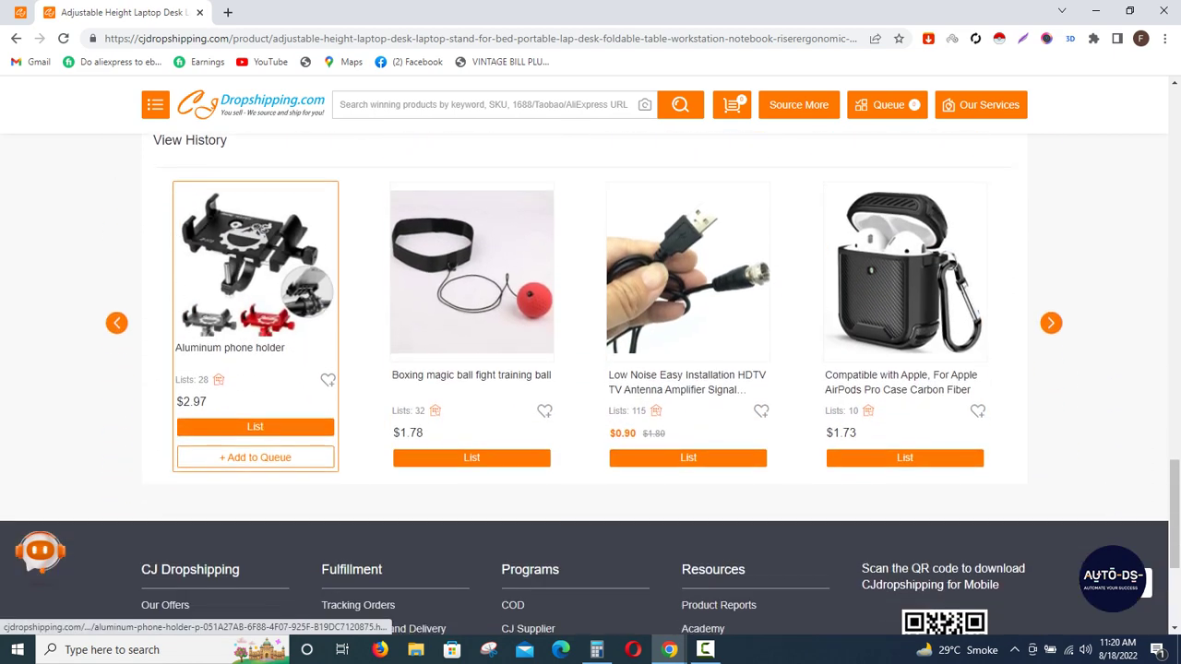
scroll(904, 305, "down", 2)
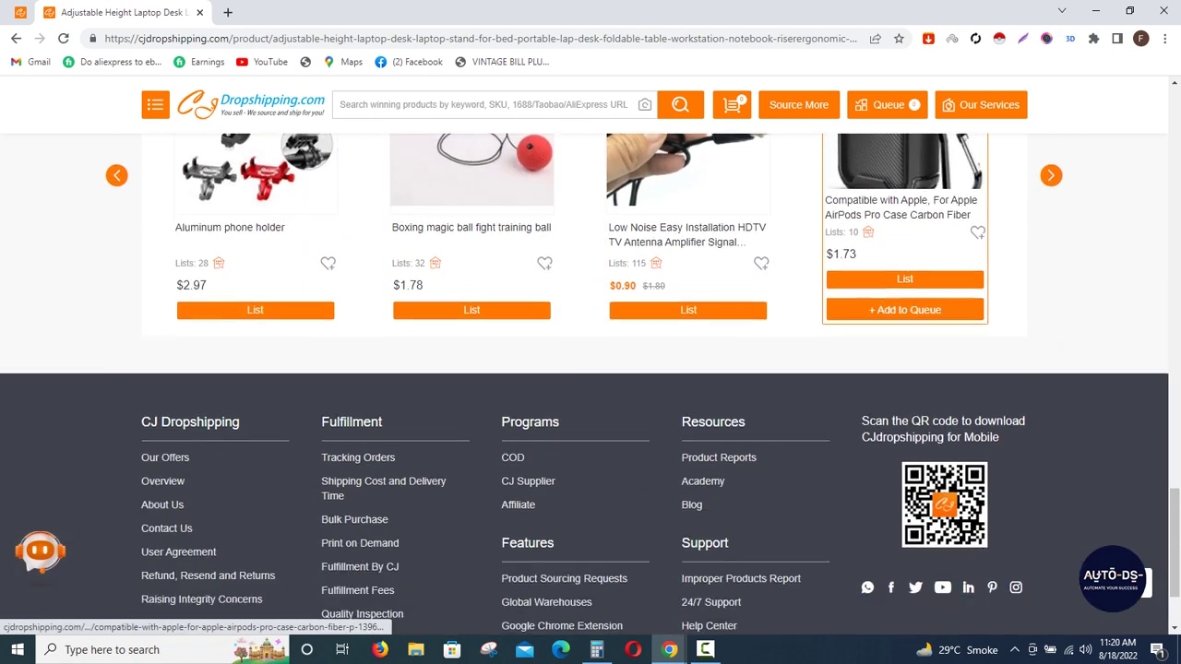
scroll(683, 554, "up", 10)
scroll(683, 554, "up", 10)
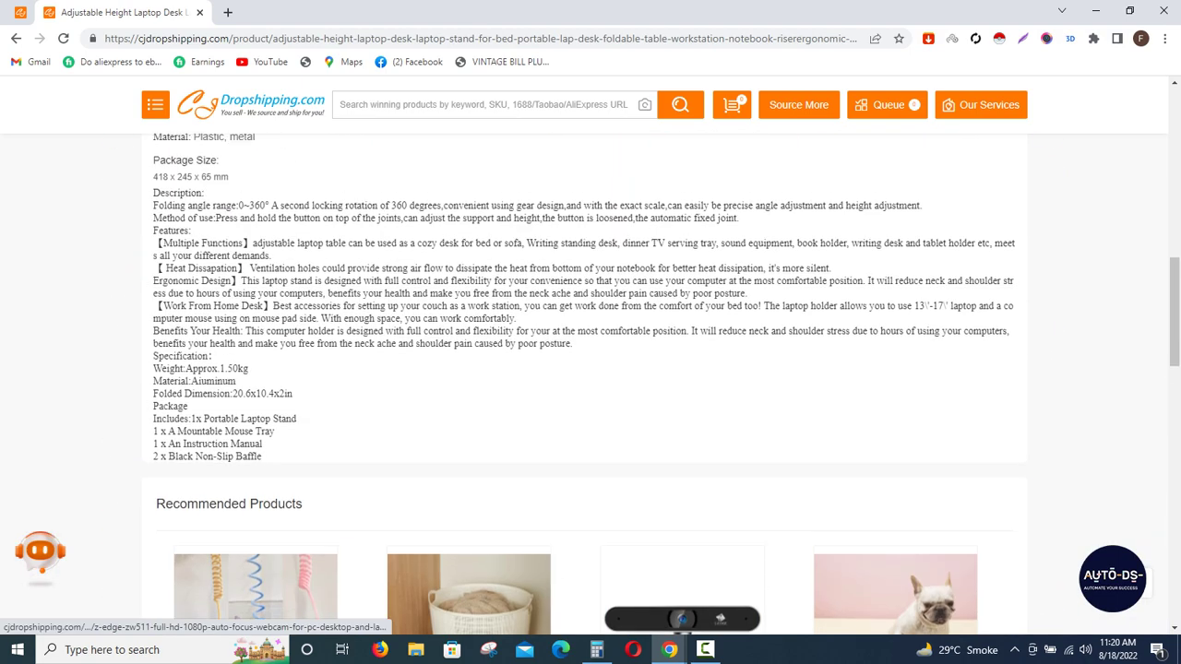
scroll(591, 369, "up", 1)
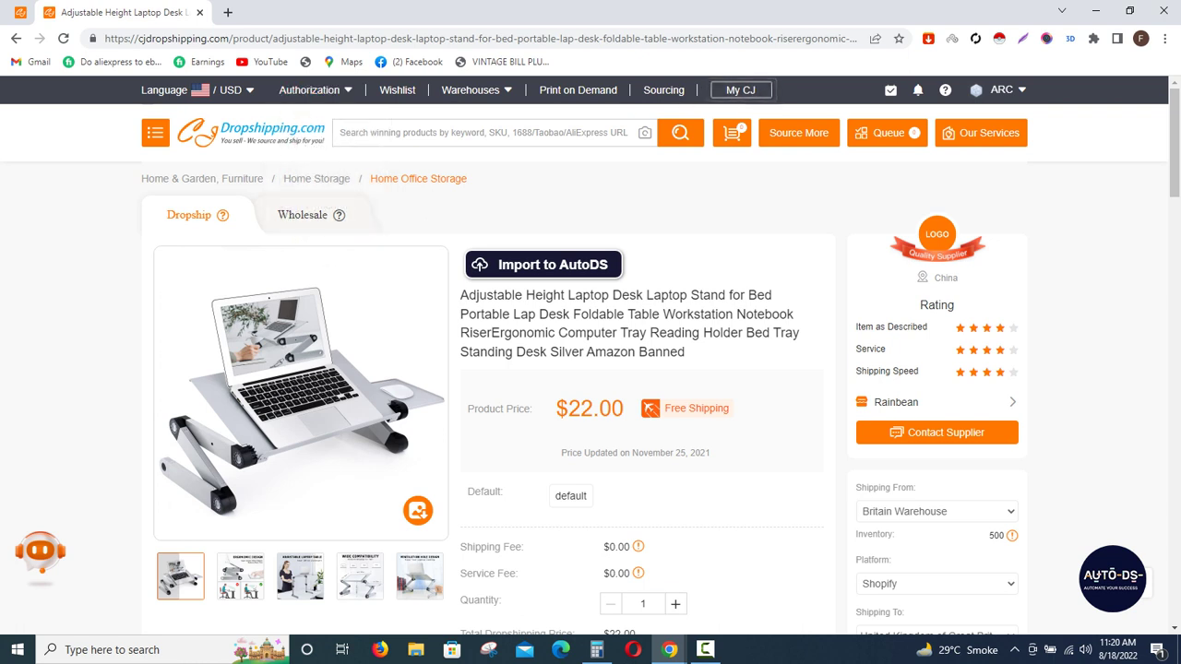
Browse the product categories, viewing the subcategories of Computer & Office, Home, Garden & Furniture, and Phones & Accessories
mouse_move(155, 132)
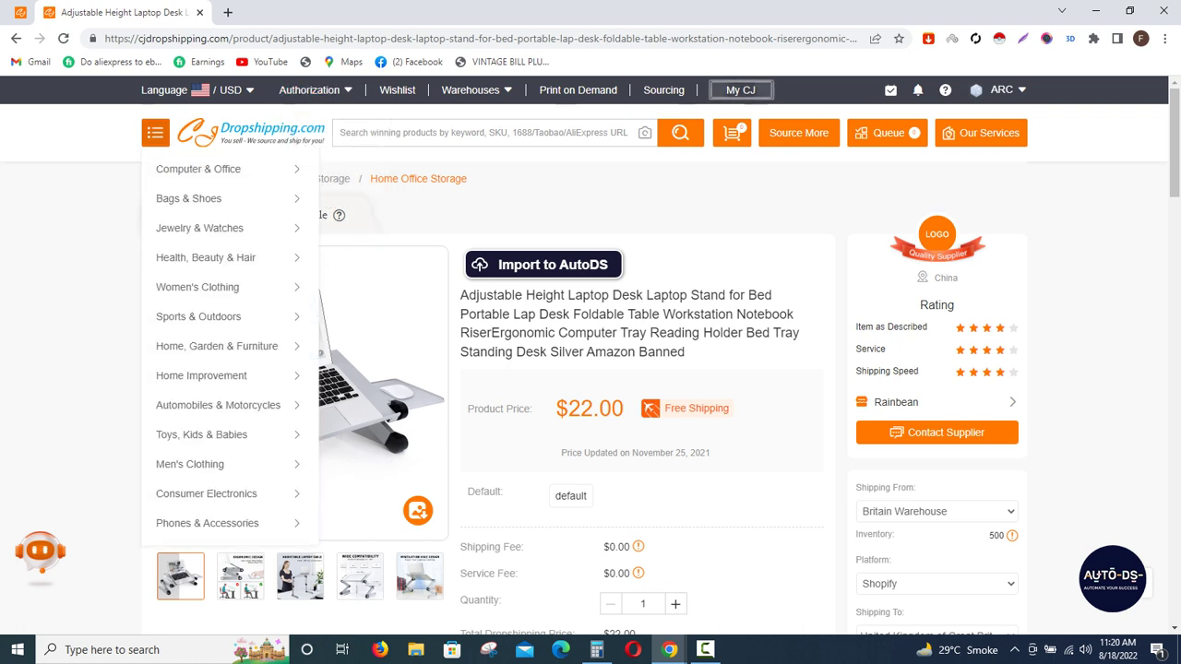
mouse_move(199, 169)
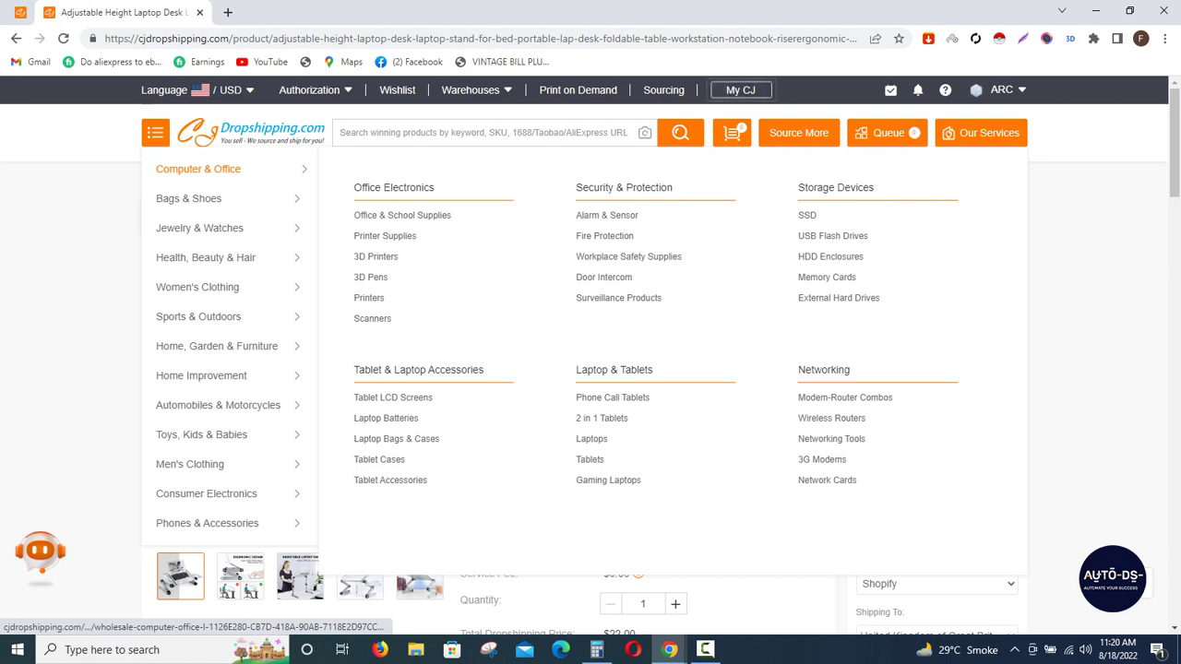
mouse_move(217, 346)
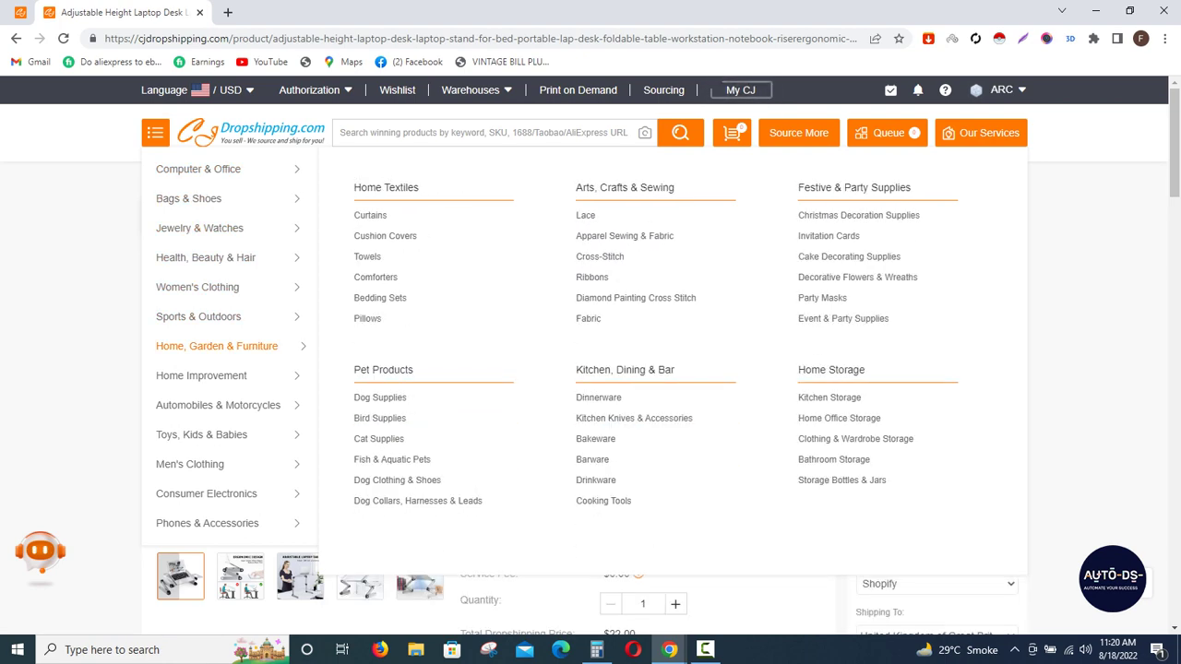
mouse_move(206, 523)
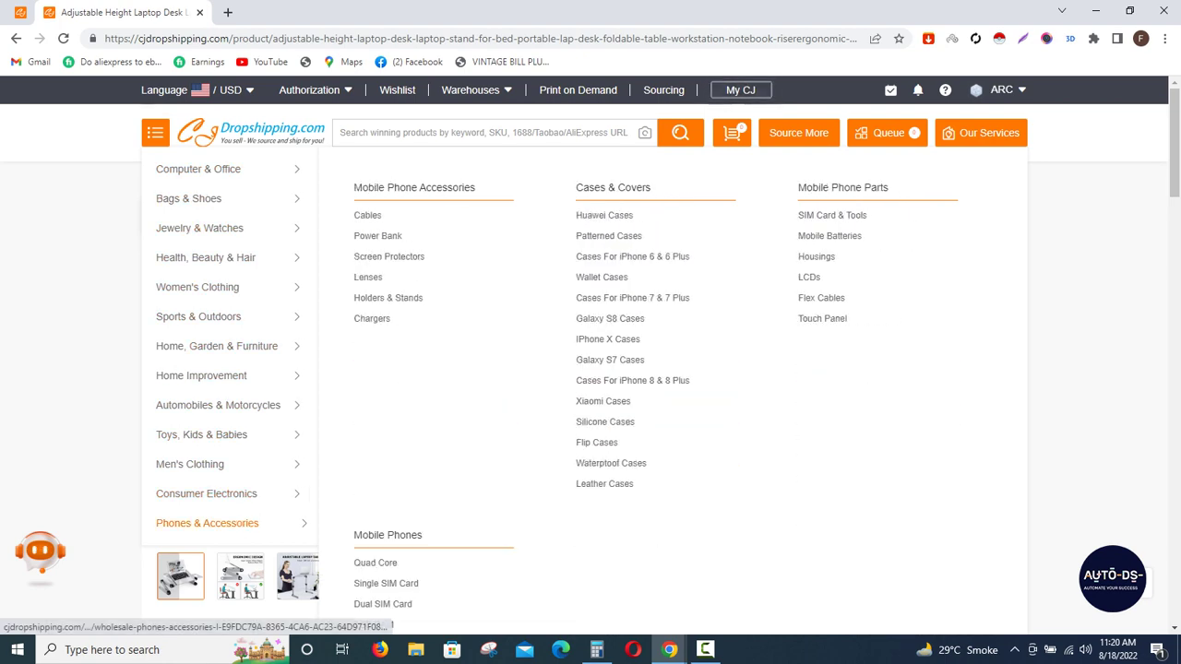
scroll(590, 369, "down", 3)
scroll(591, 369, "up", 3)
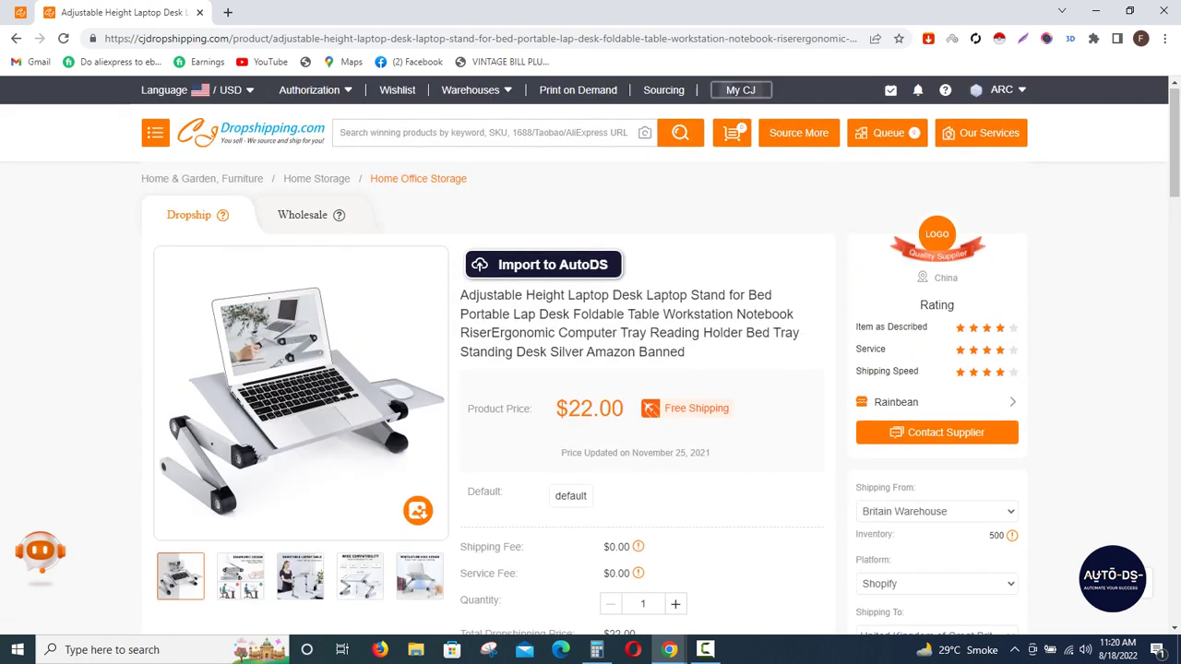